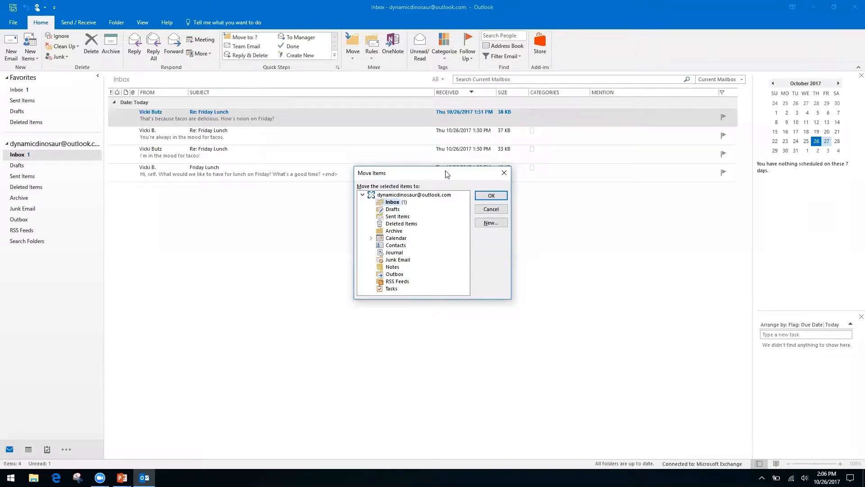
Cancel the Move Items dialog after browsing Archive and Deleted Items, then show the Keyboard Shortcuts slide.
key("Down")
key("Down")
key("Down")
key("Down")
key("Up")
key("Up")
key("Up")
key("Up")
left_click(500, 178)
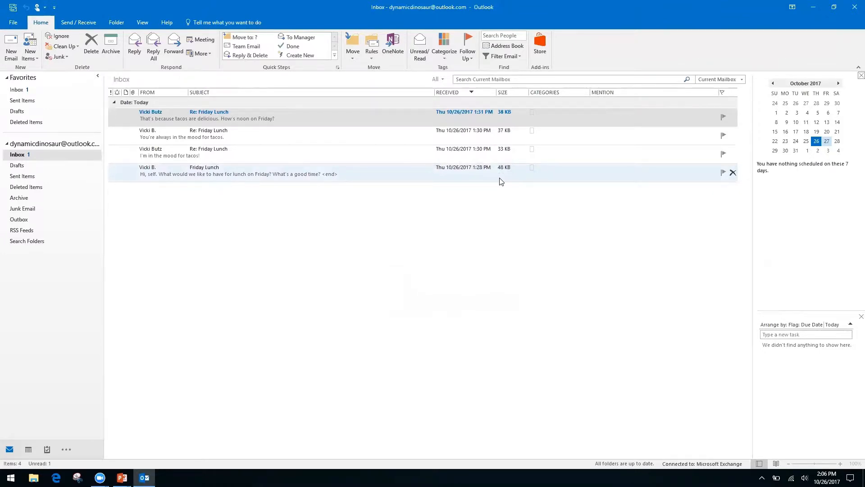
key("alt+Tab")
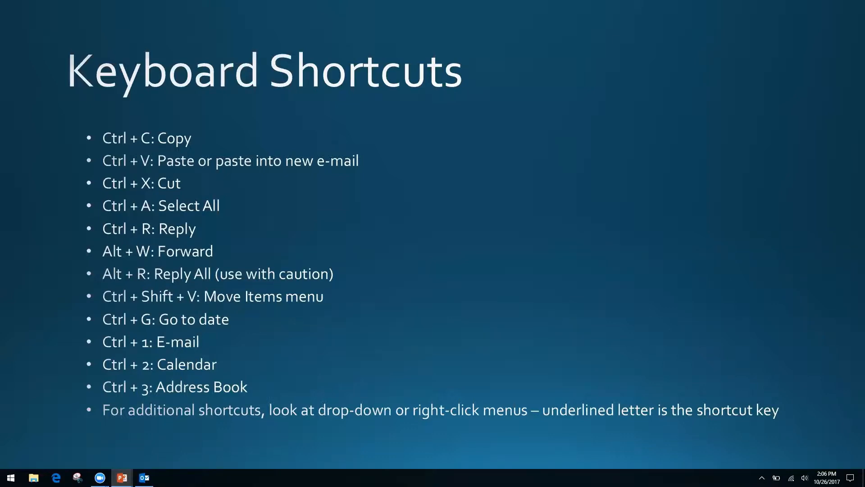
Return to Outlook and open the Calendar's October 2017 month view with Ctrl+2.
key("alt+Tab")
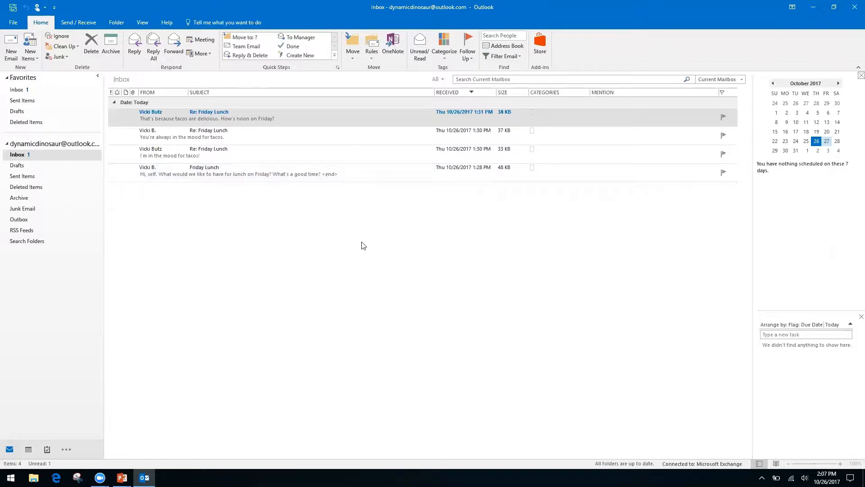
key("ctrl+2")
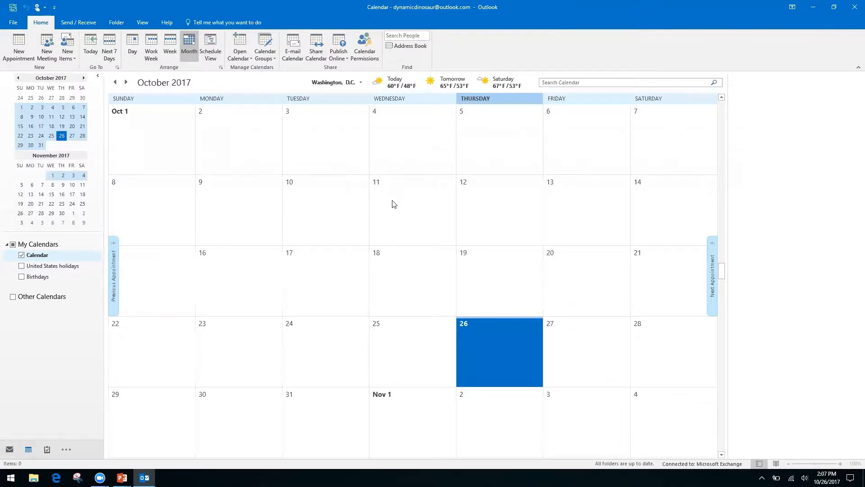
Jump the calendar to the date 11/2/17 (November 2, 2017).
key("ctrl+g")
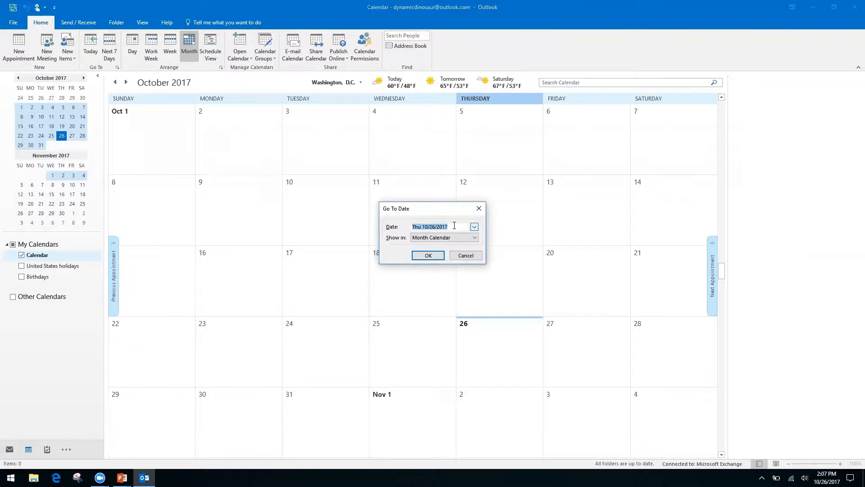
type("11/2/17")
key("Return")
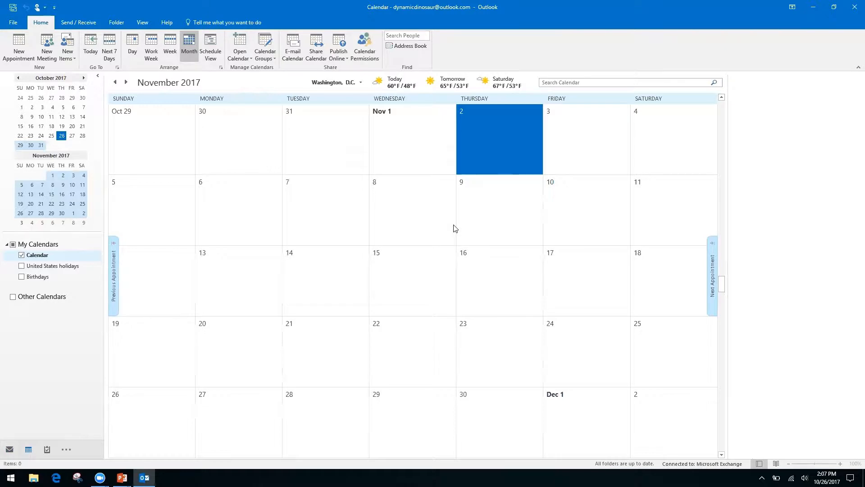
Page the calendar forward several months and back to October 2017, then show the shortcuts slide.
left_click(84, 78)
left_click(83, 78)
left_click(84, 79)
left_click(84, 78)
left_click(84, 78)
left_click(18, 78)
left_click(18, 78)
left_click(18, 78)
left_click(18, 78)
left_click(18, 78)
left_click(18, 78)
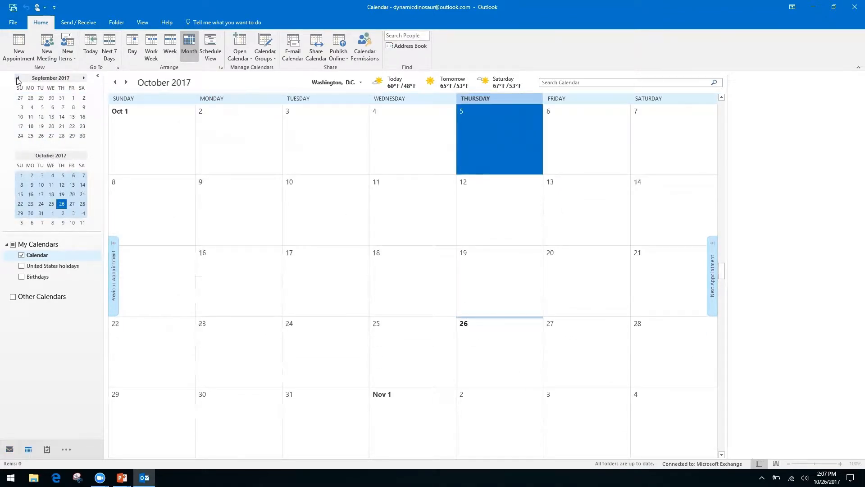
key("alt+Tab")
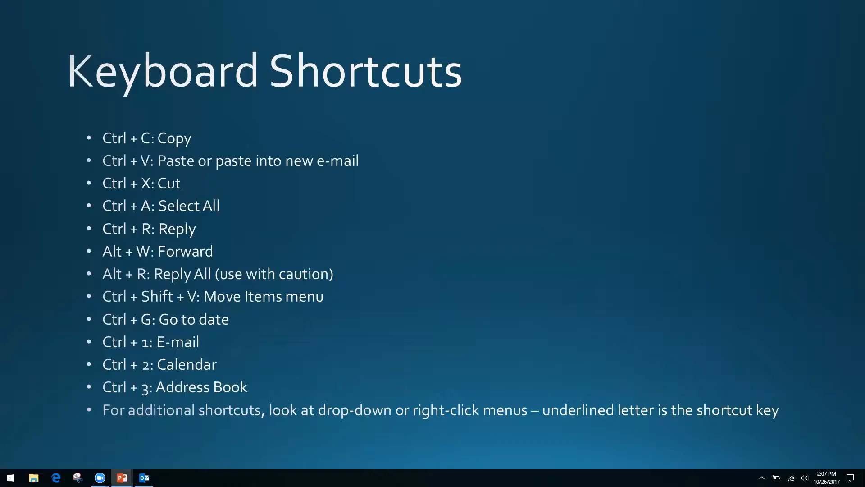
Back in Outlook, step through Mail, Calendar and the empty Contacts view with Ctrl+1, Ctrl+2, Ctrl+3.
key("alt+Tab")
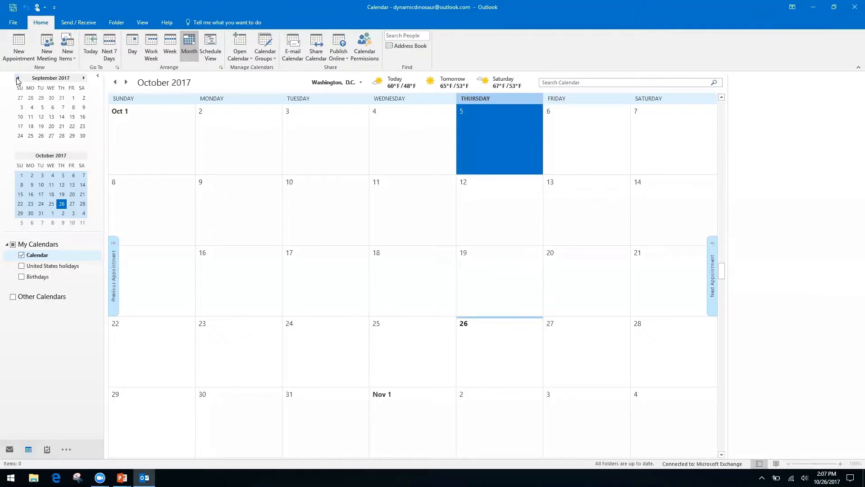
key("ctrl+1")
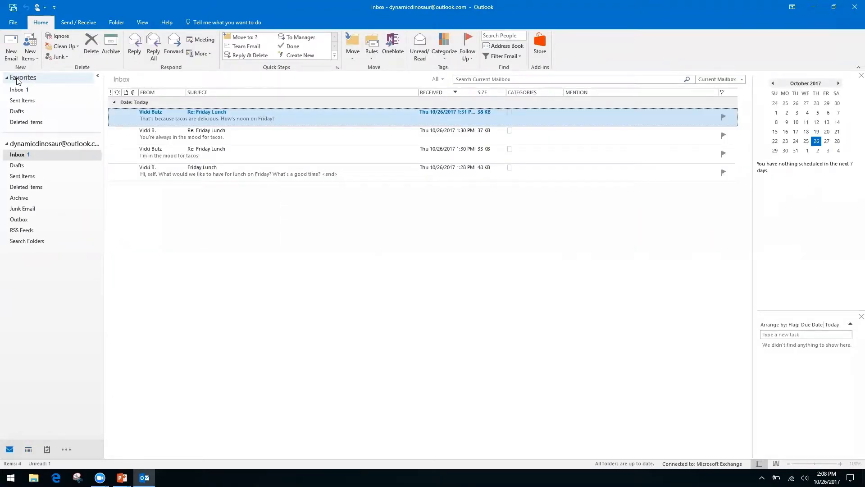
key("ctrl+2")
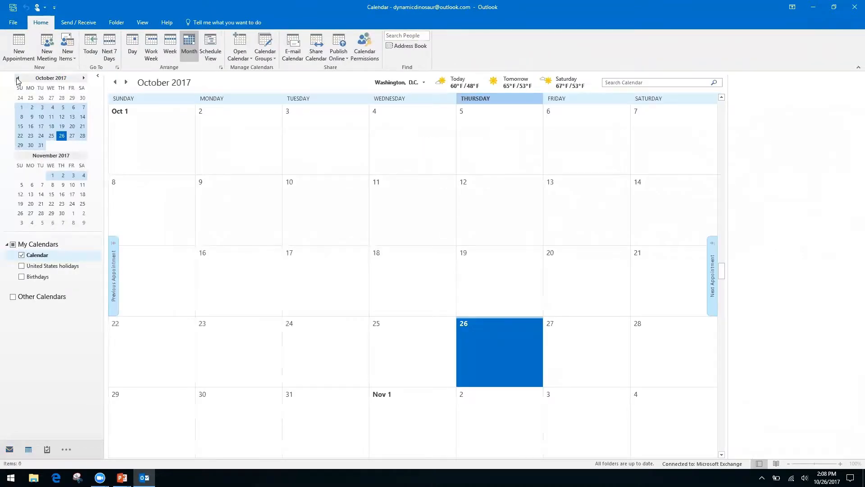
key("ctrl+3")
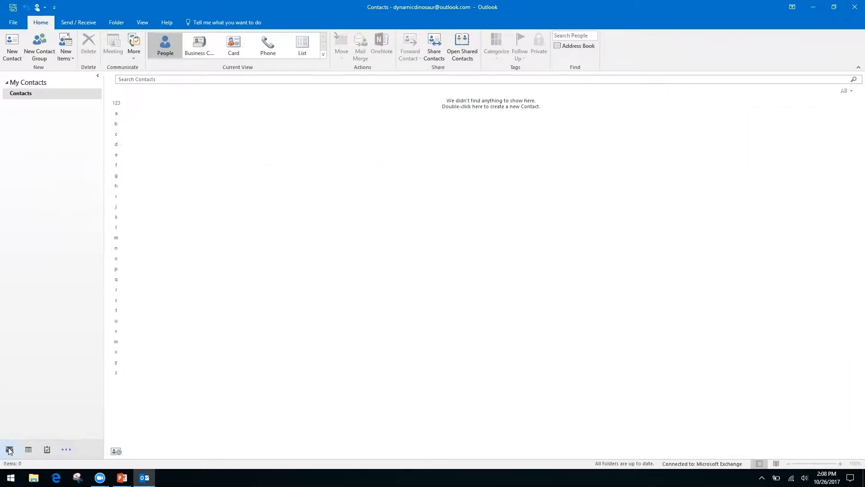
Reveal the extra navigation modules such as Notes from the ... button.
mouse_move(35, 451)
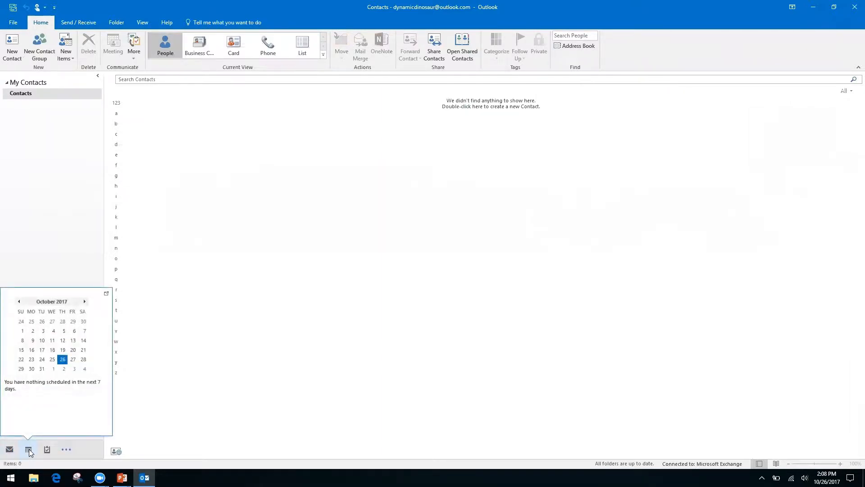
left_click(68, 451)
left_click(32, 379)
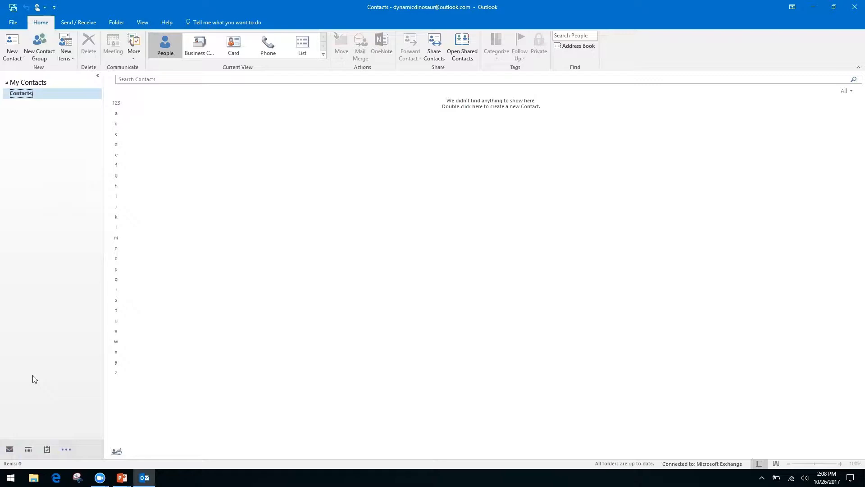
mouse_move(18, 450)
Cycle through Mail, Calendar, Contacts and Notes with Ctrl+1/2/3/5, ending on the Inbox.
key("ctrl+1")
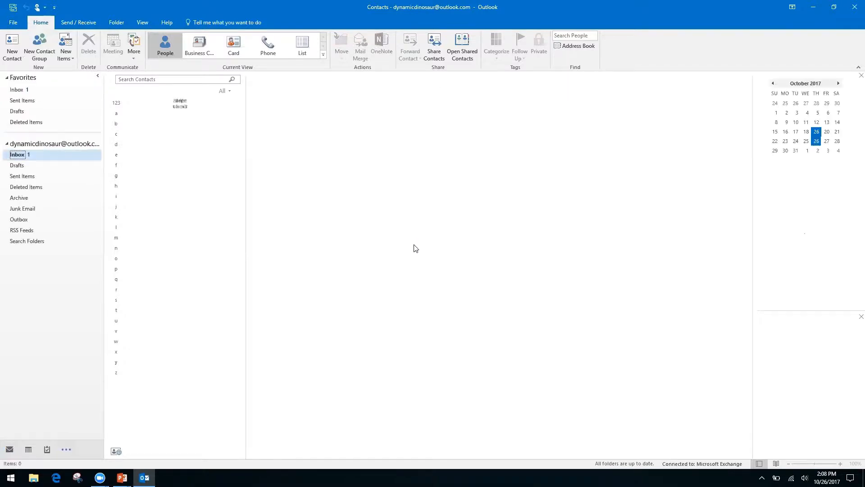
key("ctrl+2")
key("ctrl+3")
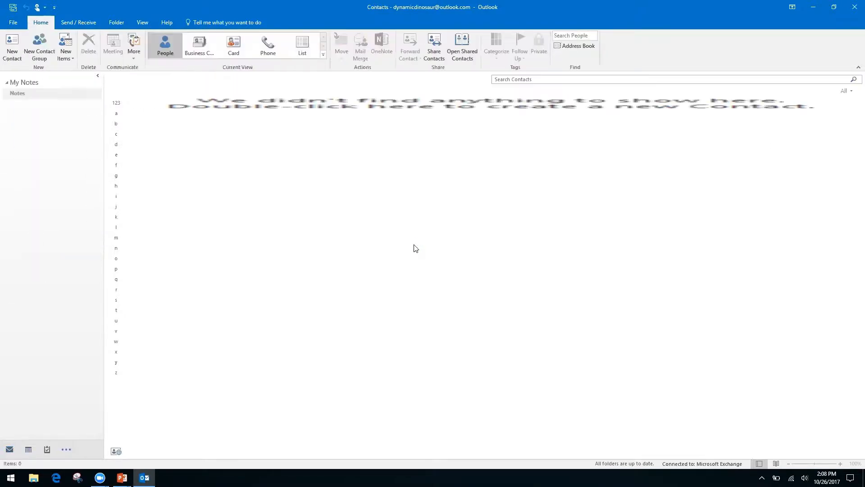
key("ctrl+5")
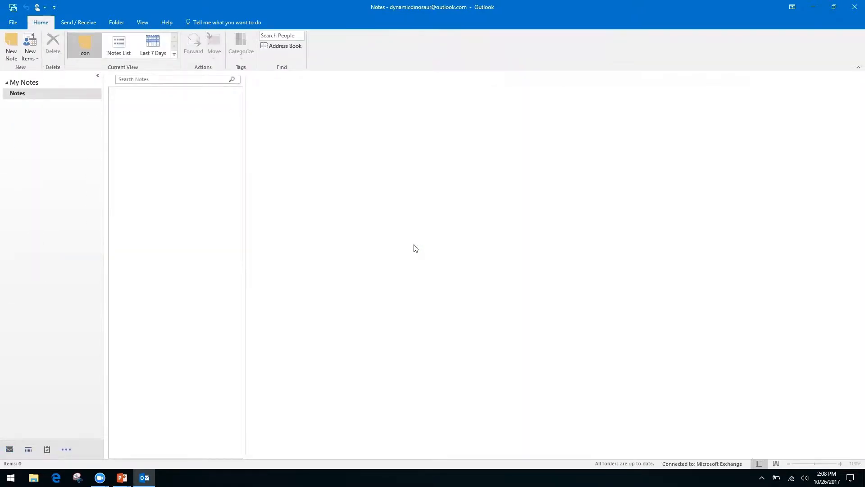
key("ctrl+1")
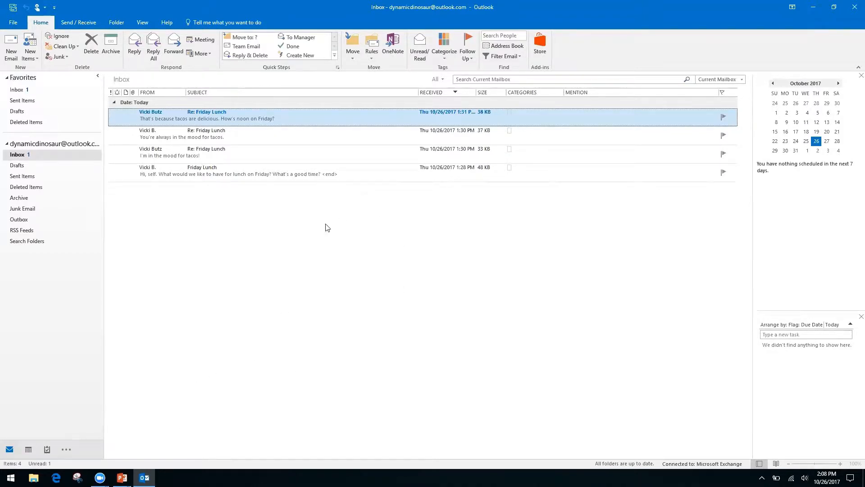
Return to the Outlook Inbox and open the right-click menu for the top Re: Friday Lunch message.
key("alt+Tab")
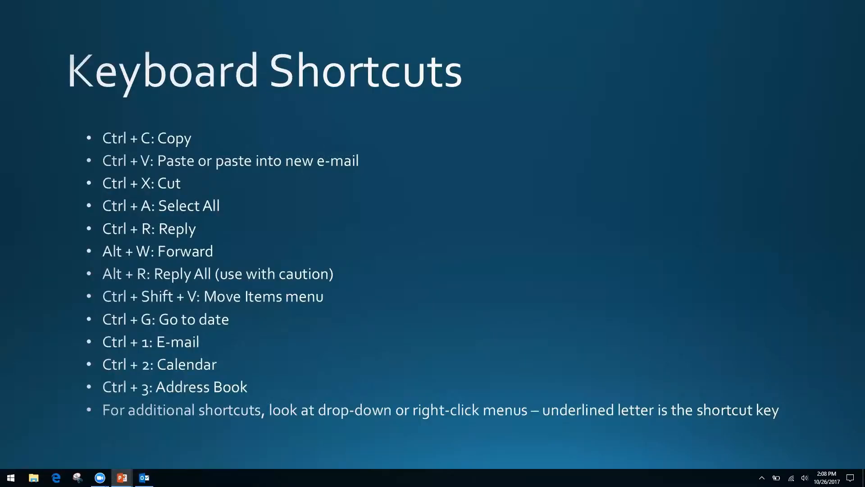
key("alt+Tab")
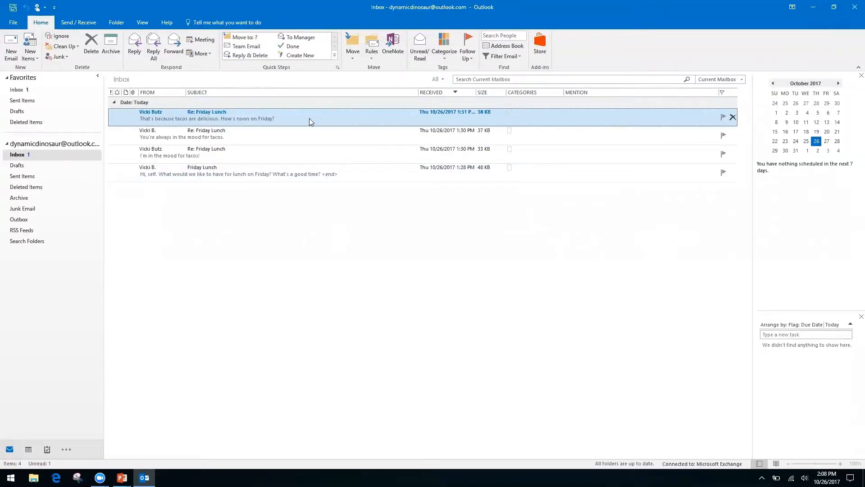
right_click(316, 120)
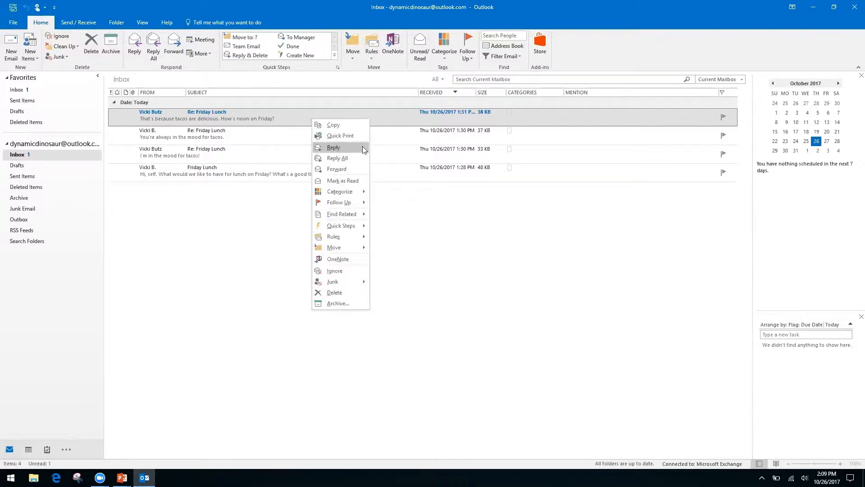
right_click(415, 222)
left_click(331, 198)
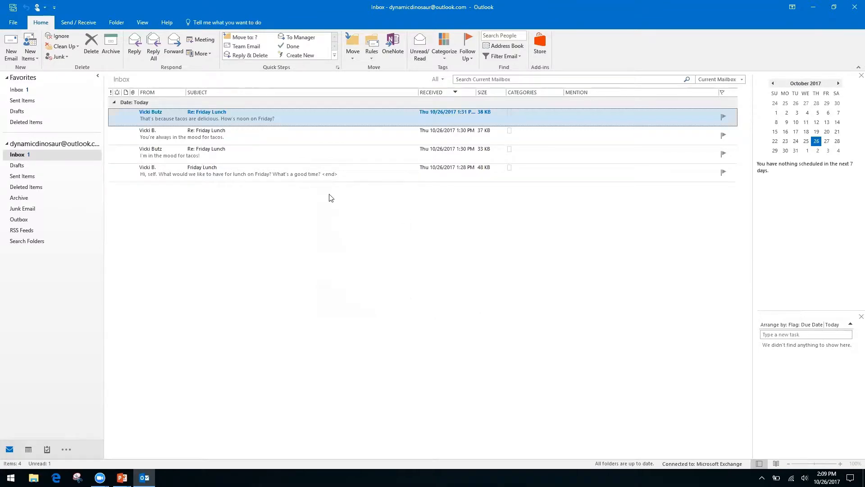
right_click(309, 114)
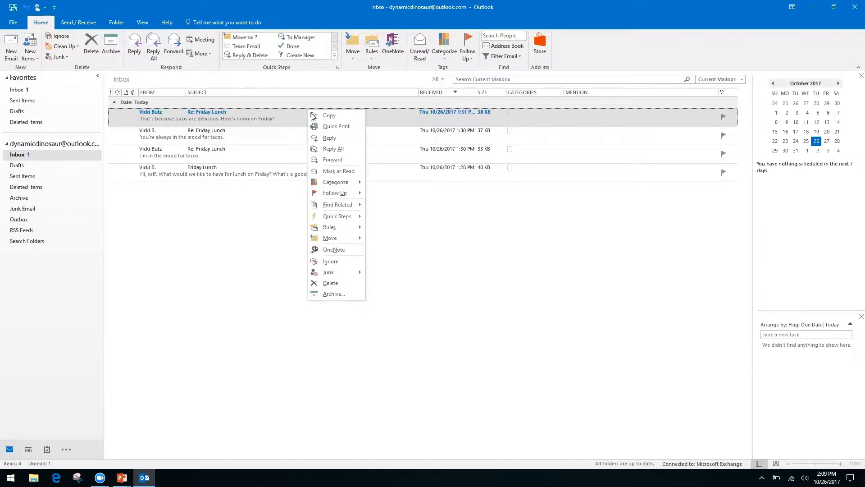
left_click(443, 238)
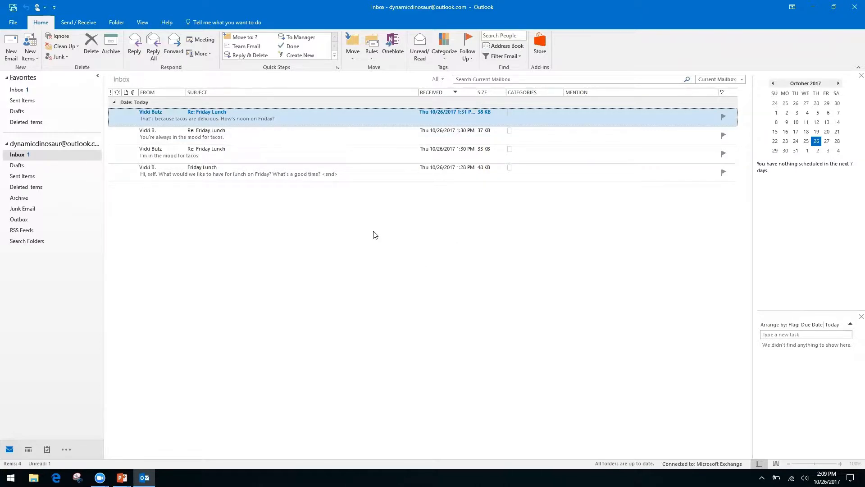
Advance the slide show from Keyboard Shortcuts to the Productivity & Calendars slide.
key("alt+Tab")
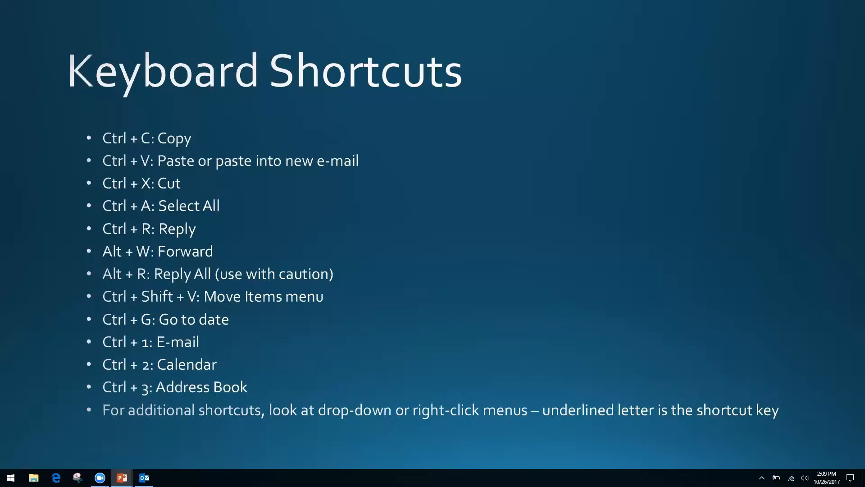
key("Right")
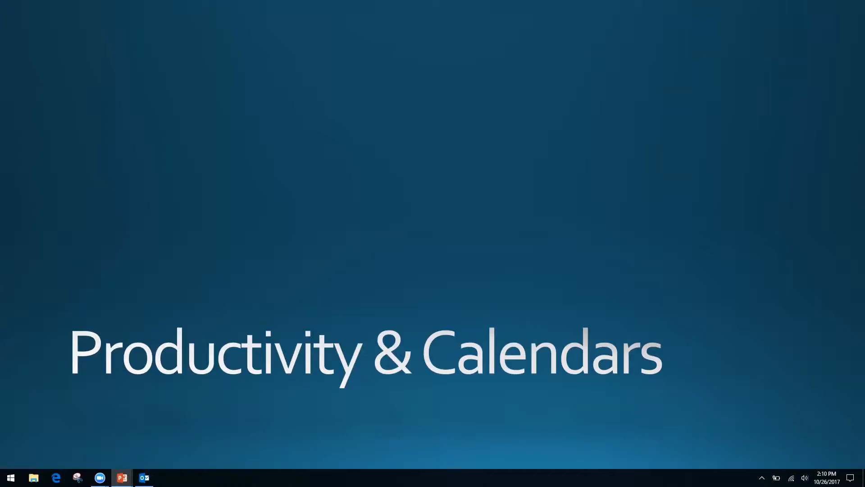
key("alt+Tab")
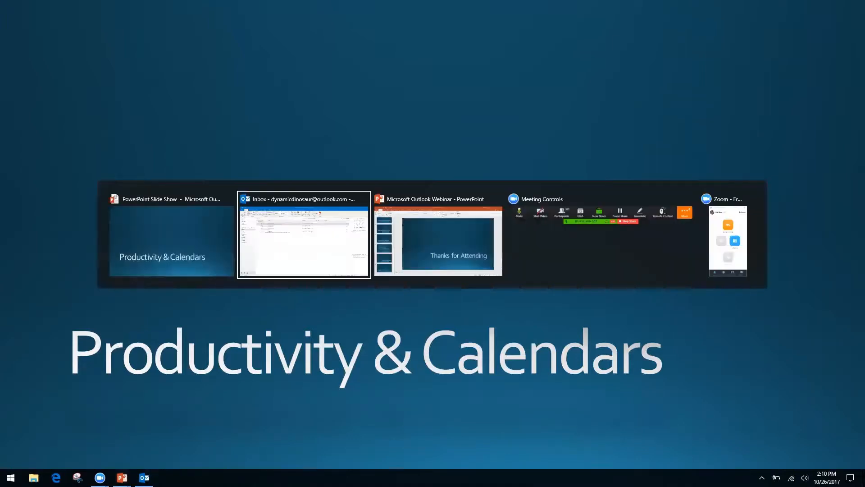
Switch from the Productivity & Calendars slide back to the Outlook Inbox.
key("alt+Tab")
key("alt+shift+Tab")
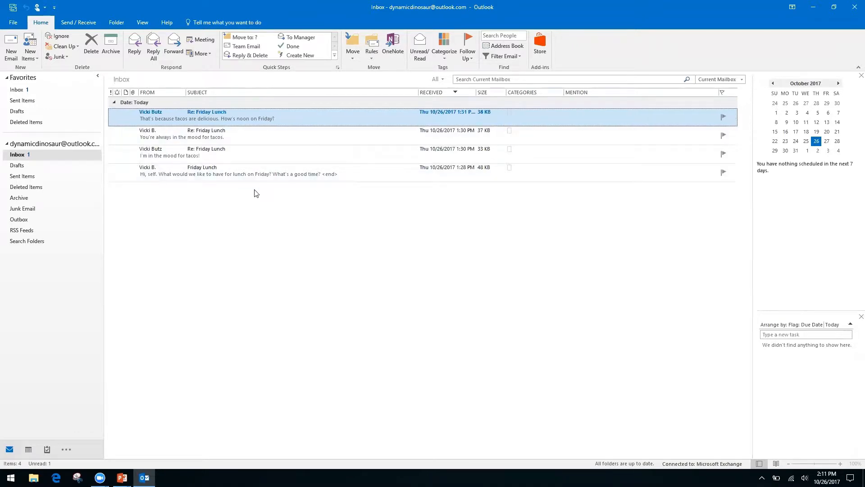
Turn on Show as Conversations on the View tab and apply it to all mailboxes.
left_click(142, 23)
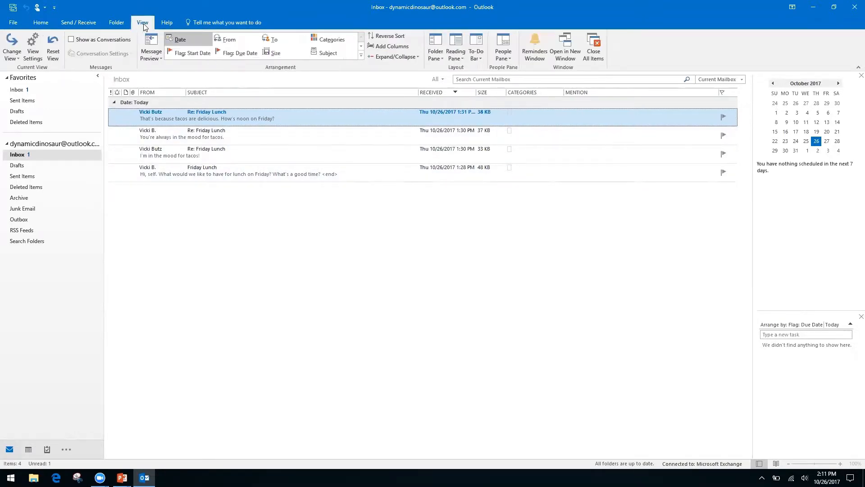
left_click(70, 40)
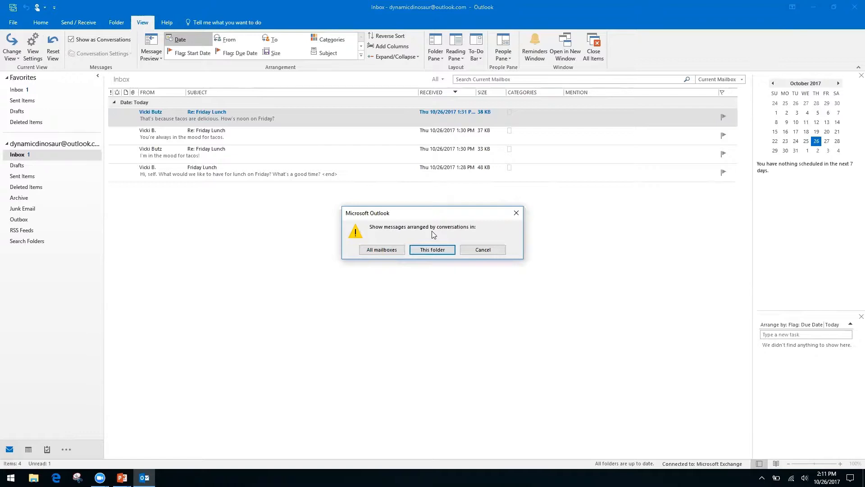
left_click(382, 250)
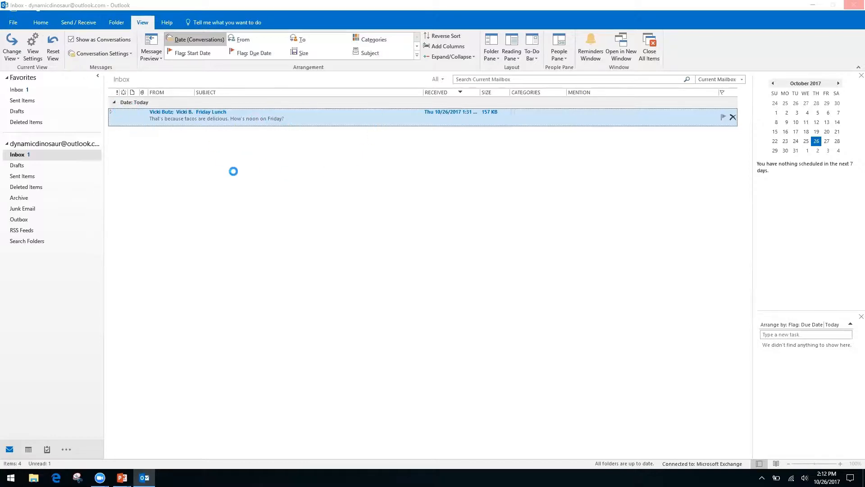
key("Return")
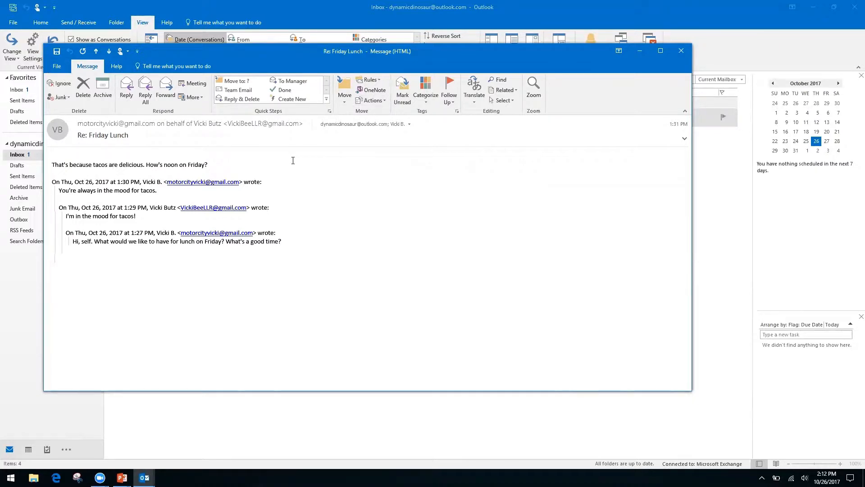
left_click(681, 51)
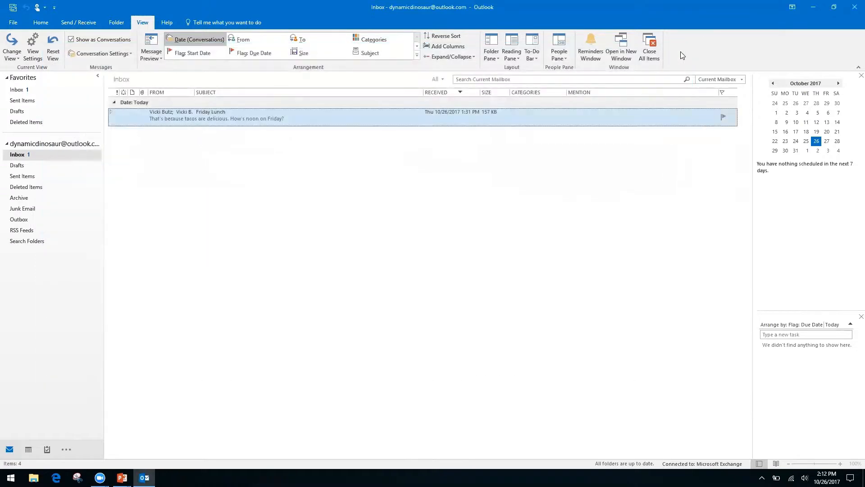
Expand the Friday Lunch conversation and open its original bottom message in a separate window.
left_click(112, 114)
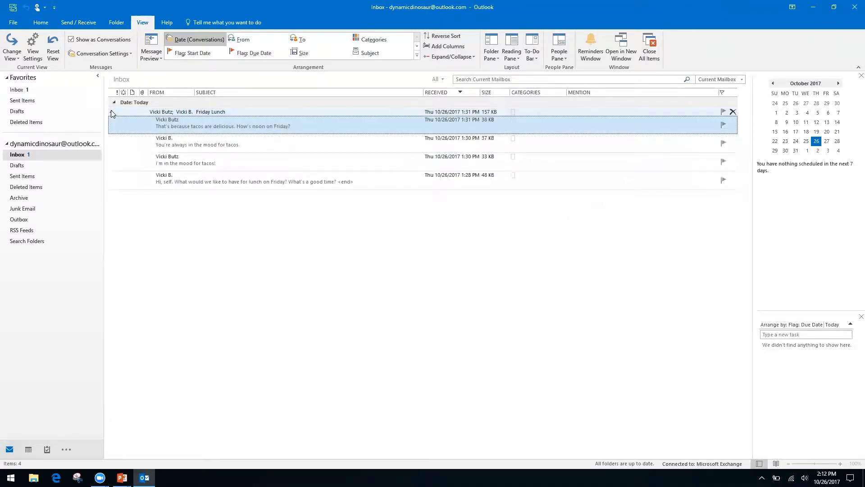
left_click(112, 113)
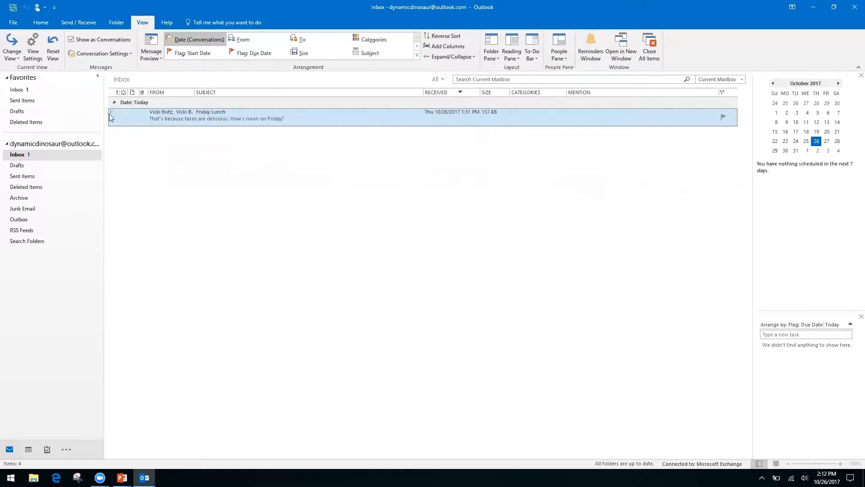
left_click(110, 112)
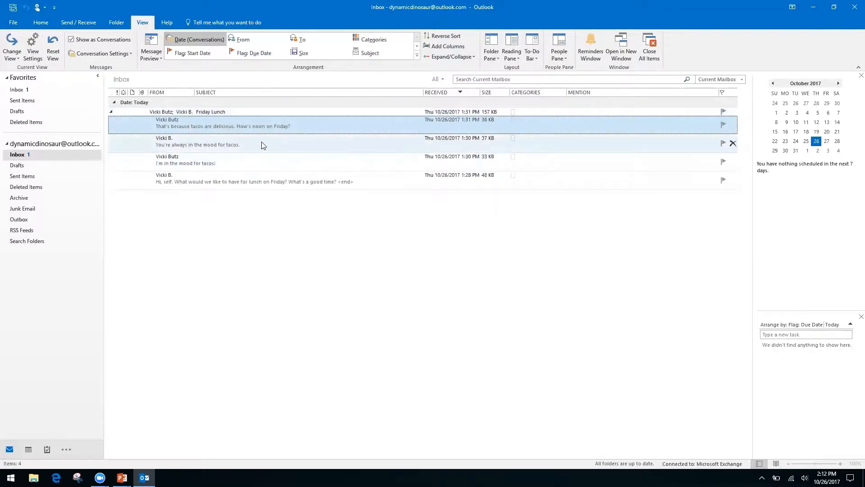
double_click(286, 179)
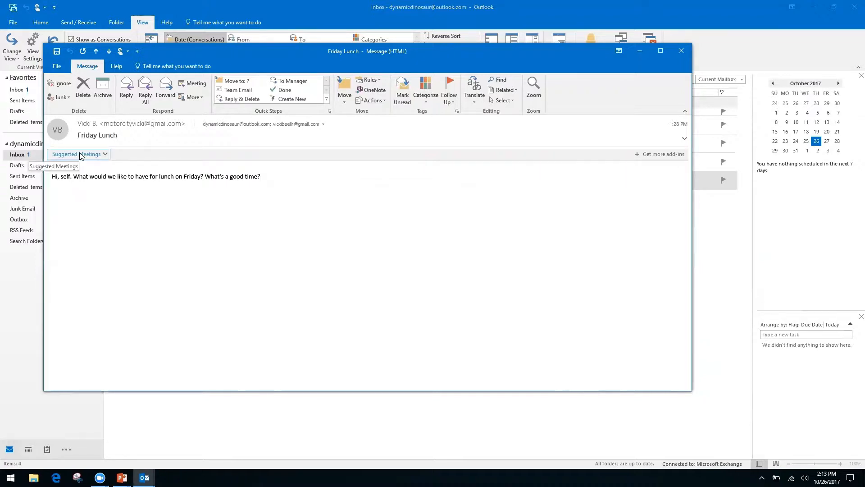
Show the lunch meeting suggested from the message for Friday, October 27, 12:00–12:30 PM.
left_click(105, 154)
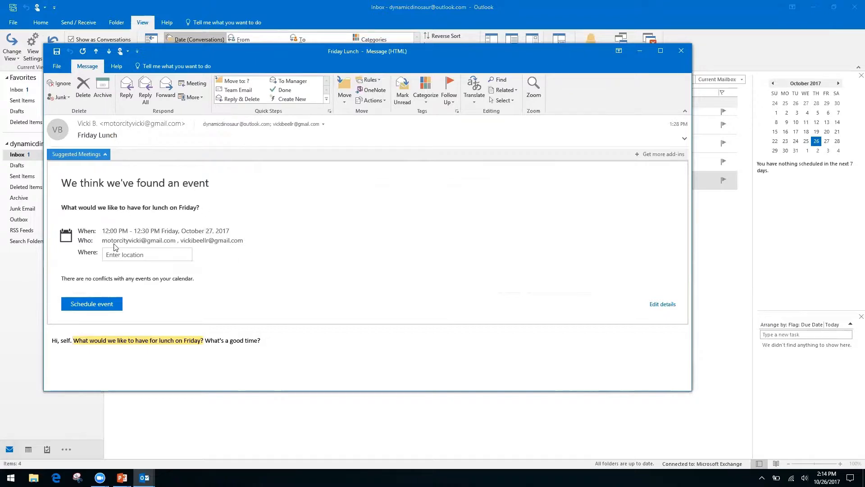
Schedule the Friday 12:00–12:30 PM lunch at Ihop and close the message window.
left_click(145, 255)
type("Ihop")
key("Return")
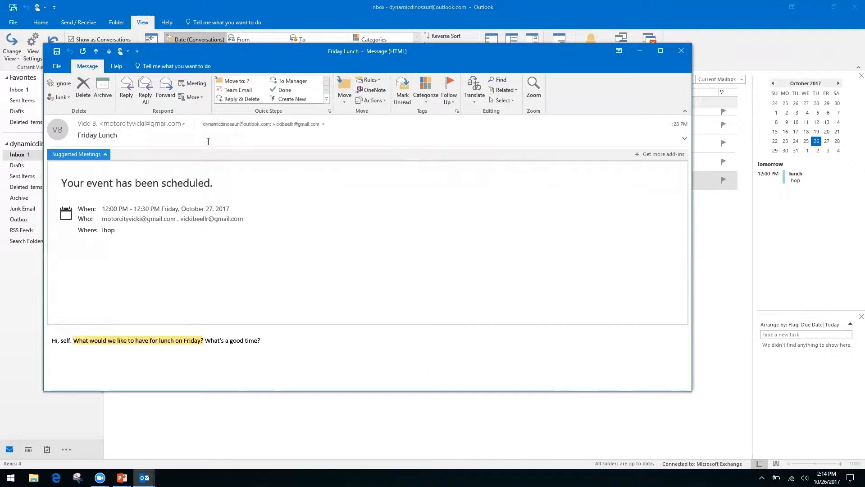
left_click(681, 51)
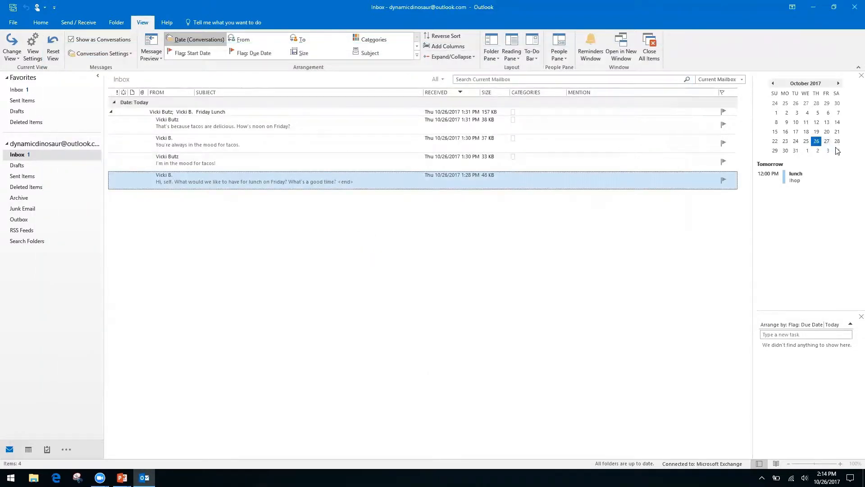
Open the October 2017 calendar from the To-Do Bar's 27 to see the Ihop lunch.
double_click(826, 142)
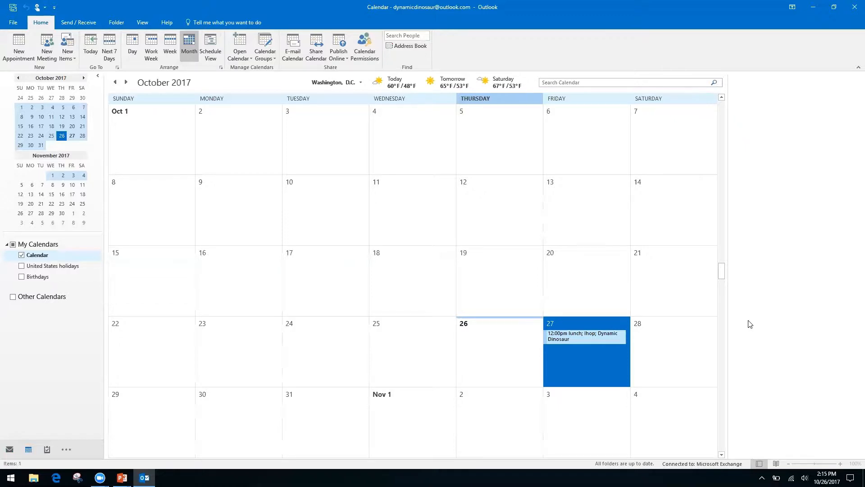
Switch from Outlook to the PowerPoint slide titled Productivity & Calendars.
key("alt+Tab")
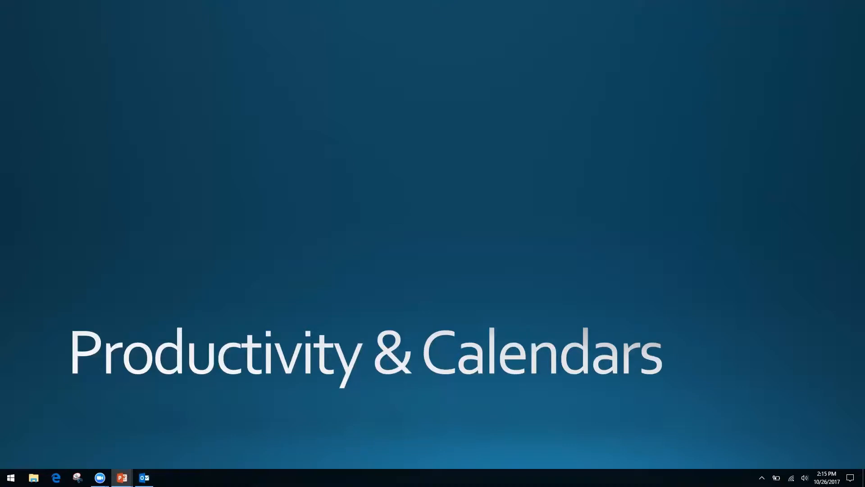
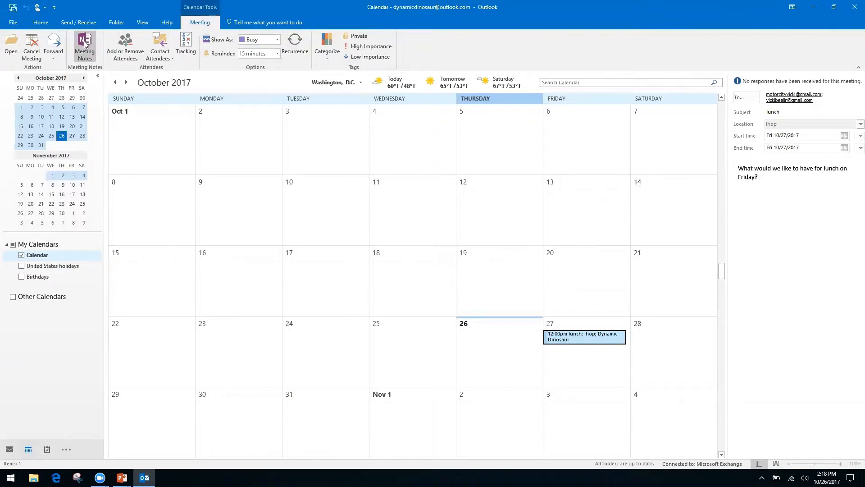
Take private OneNote notes for the Ihop lunch meeting, stored in the Quick Notes section.
left_click(84, 43)
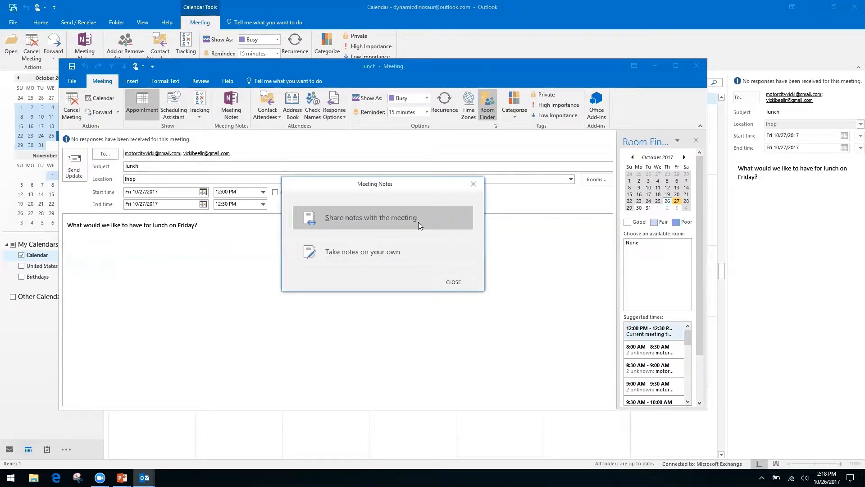
left_click(357, 252)
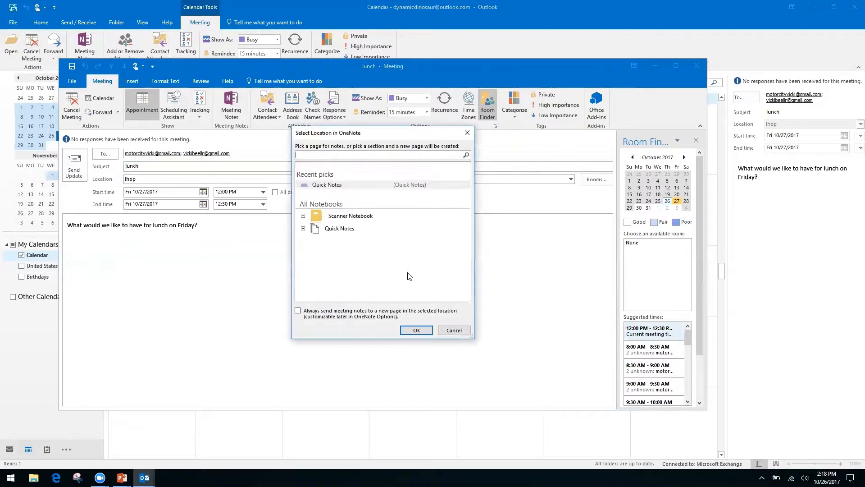
left_click(315, 230)
left_click(303, 228)
left_click(346, 238)
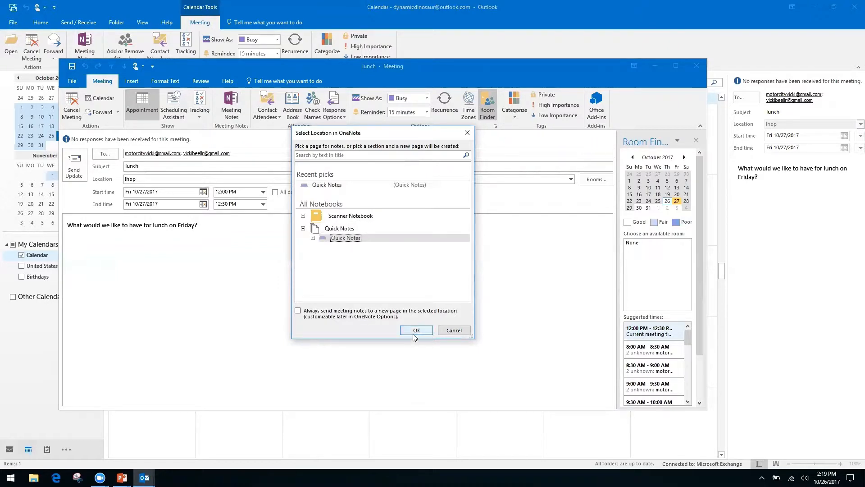
left_click(415, 331)
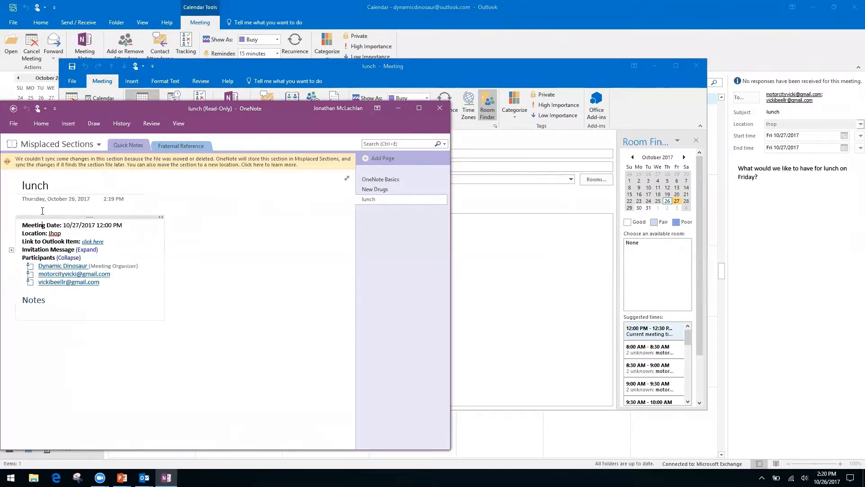
Inspect the read-only lunch notes page and its Notes area, then go back to the notebook.
left_click(67, 344)
right_click(58, 301)
left_click(246, 318)
left_click(90, 361)
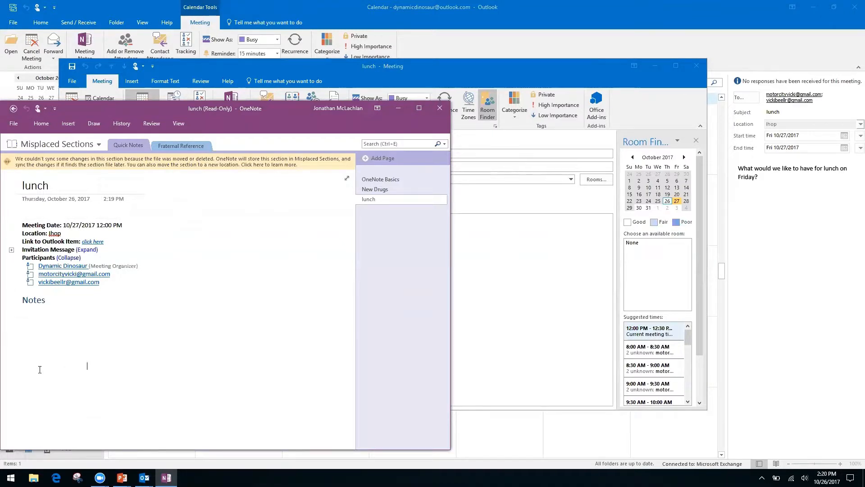
left_click(29, 318)
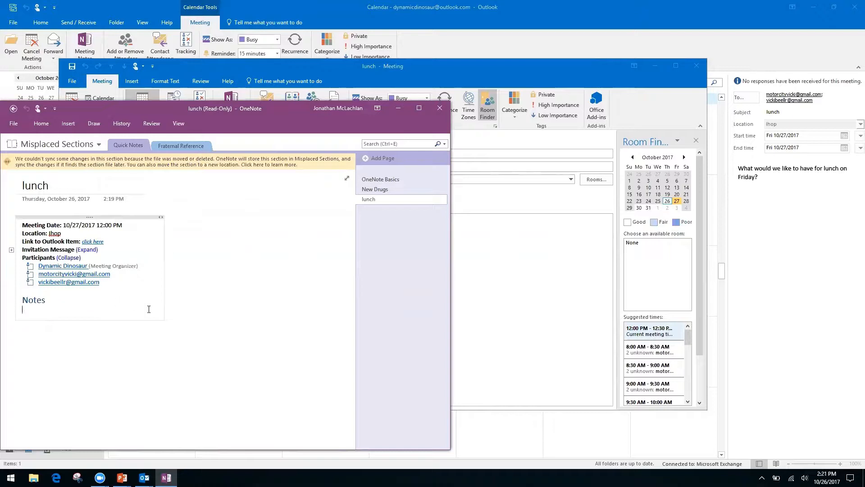
left_click(21, 332)
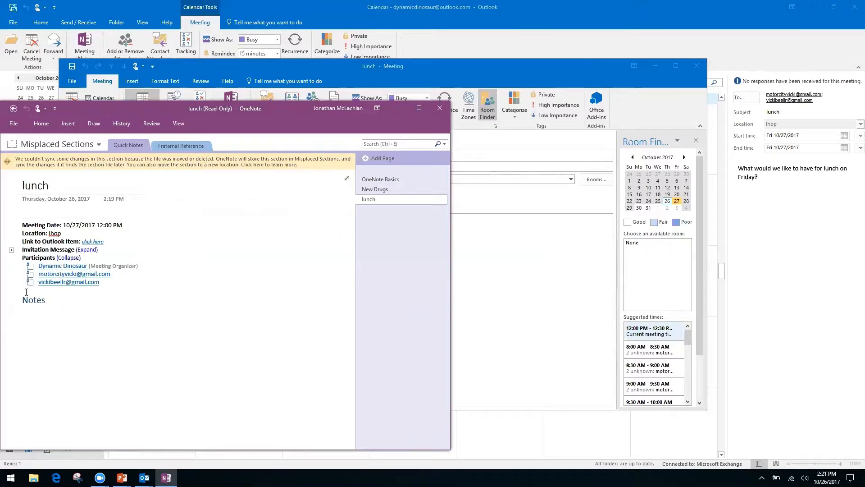
left_click(14, 109)
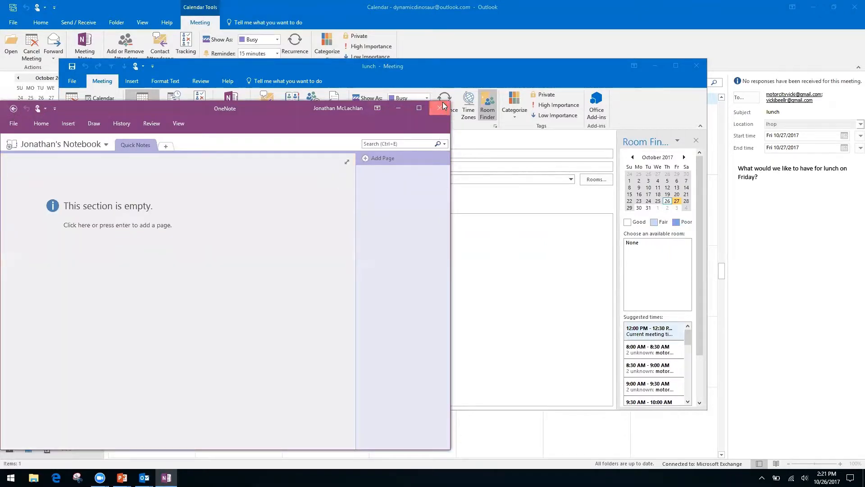
Close OneNote and the meeting window, then reopen the October 27 lunch meeting.
left_click(439, 108)
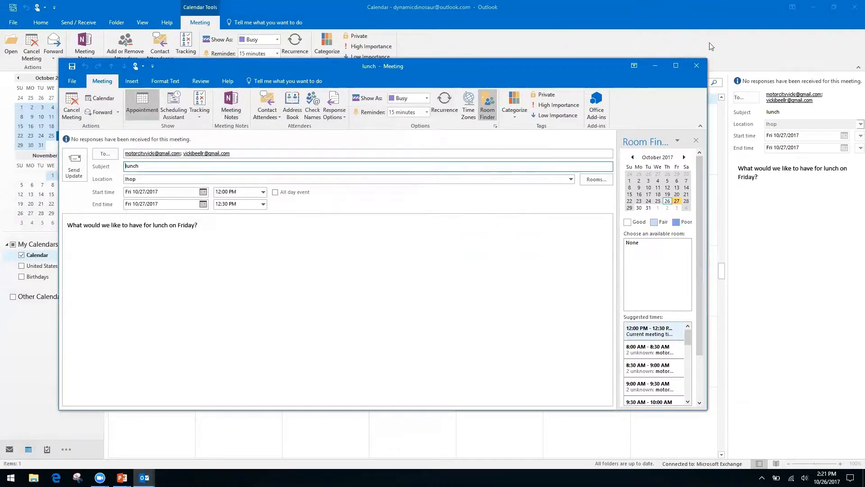
left_click(697, 67)
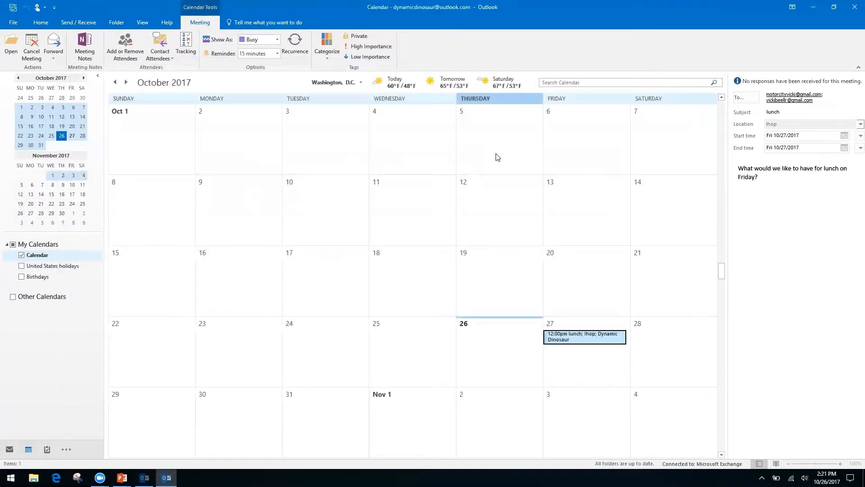
double_click(564, 335)
Take private meeting notes again, saving them to the personal notebook's Quick Notes section.
left_click(235, 108)
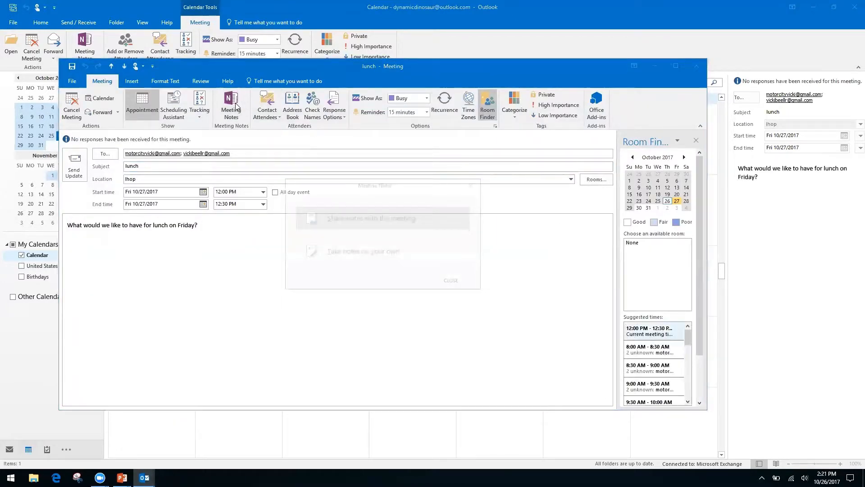
left_click(393, 262)
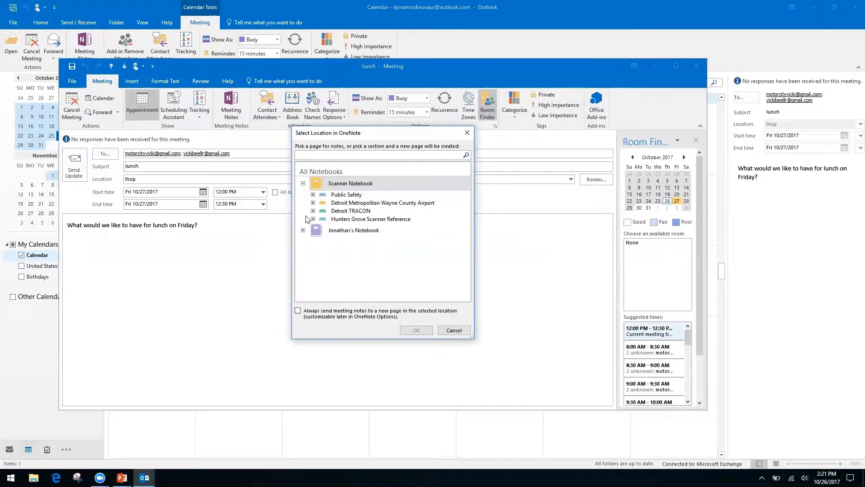
left_click(303, 184)
left_click(303, 198)
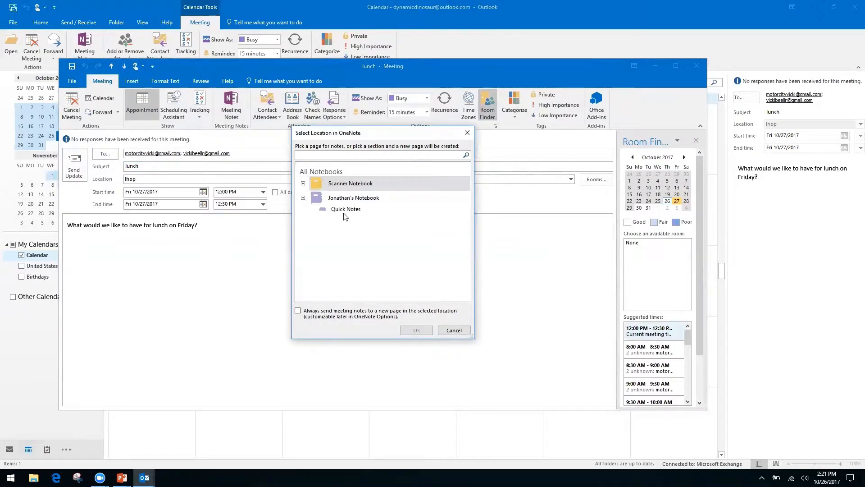
left_click(345, 209)
left_click(421, 331)
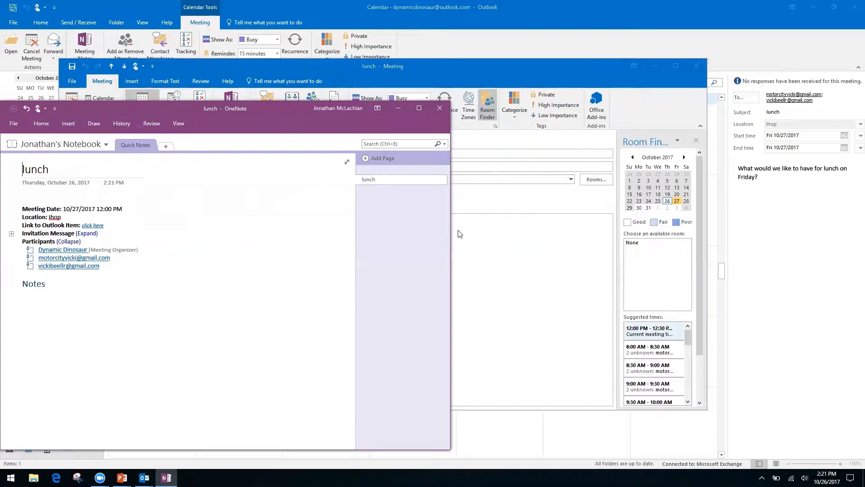
Close the OneNote lunch notes and meeting window, then switch to the Skype for Business Meetings slide.
left_click(442, 108)
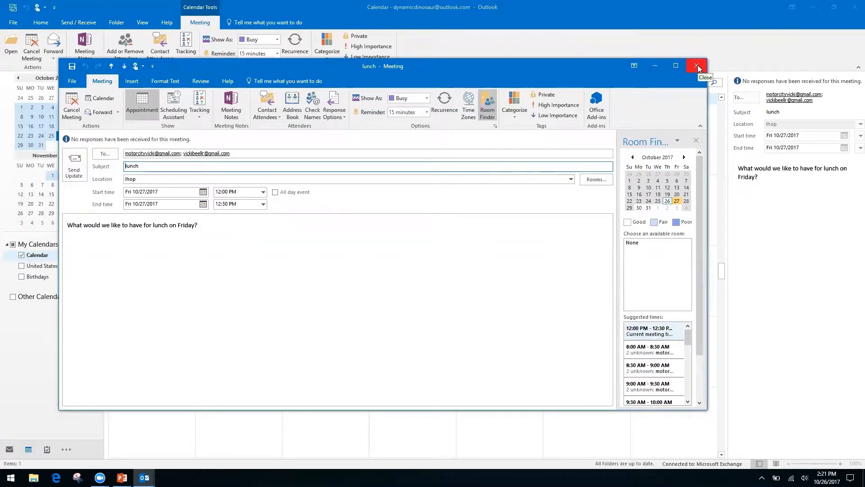
left_click(697, 67)
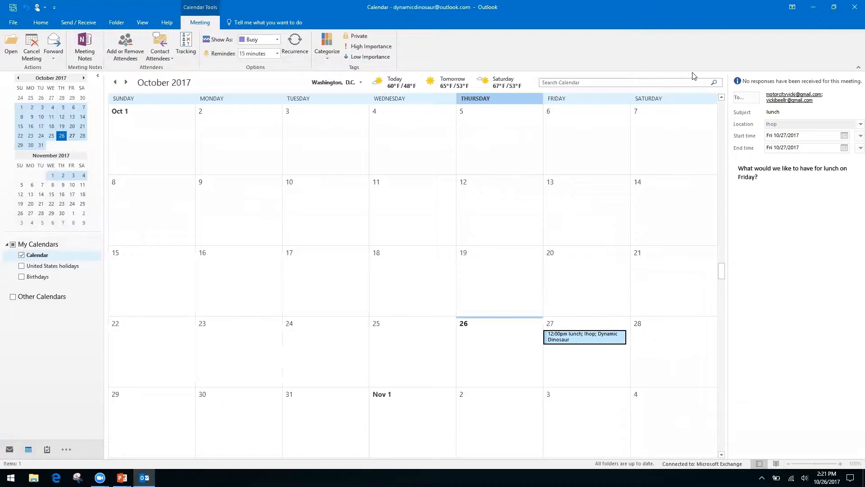
key("alt+Tab")
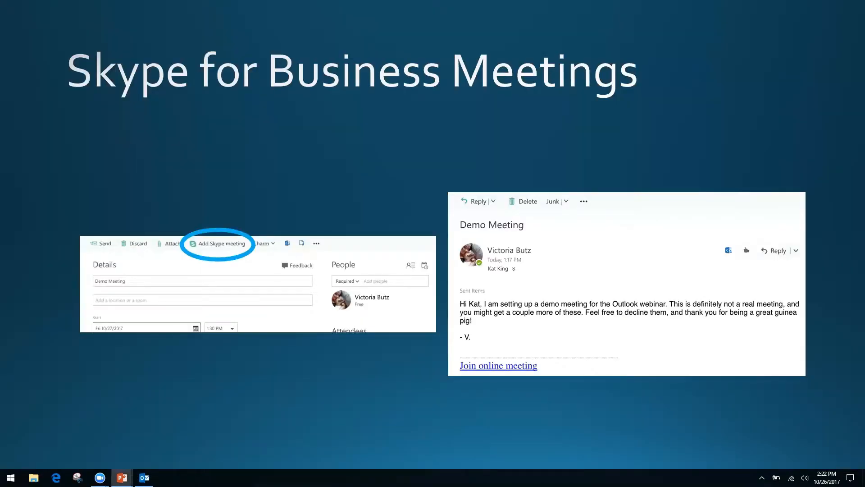
key("Right")
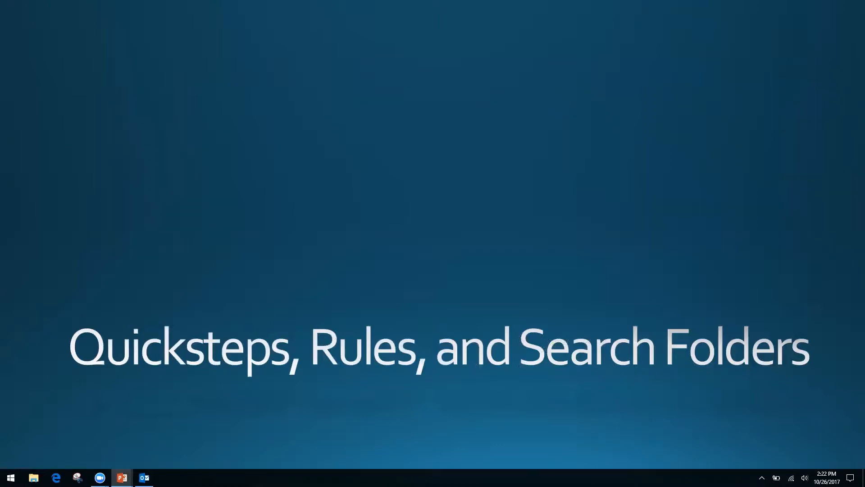
key("alt+Tab")
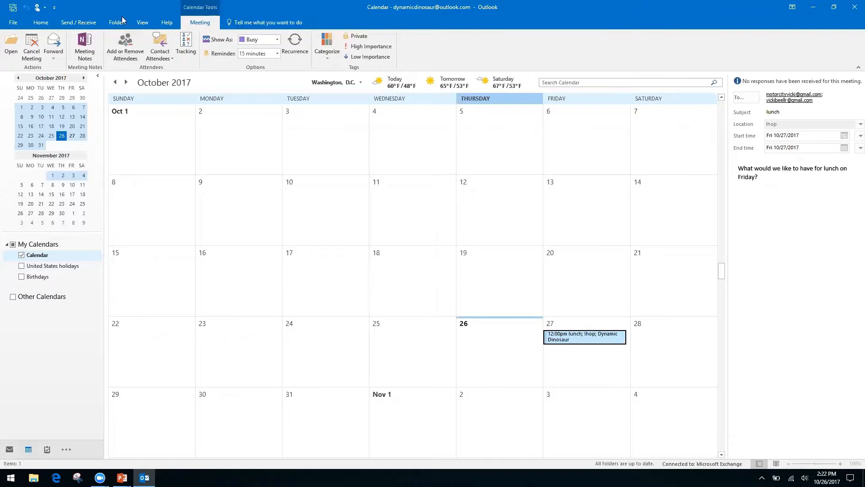
Start a Share Calendar invitation from the Home ribbon's Share group.
left_click(41, 22)
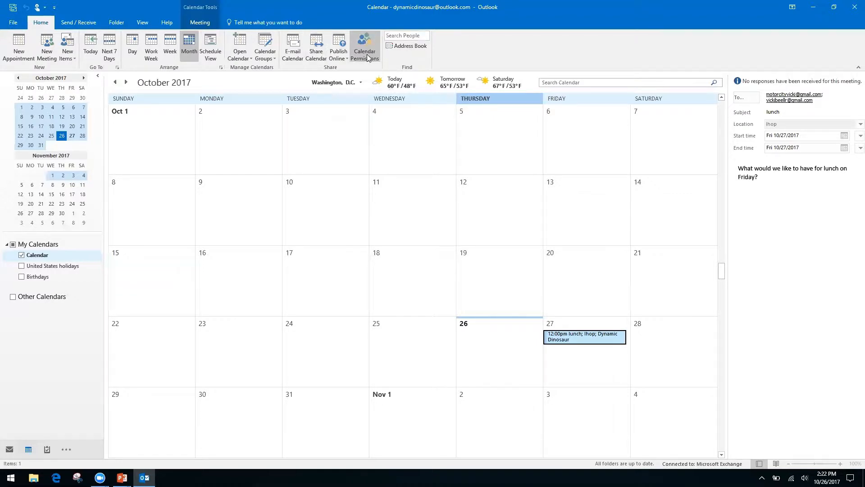
right_click(311, 54)
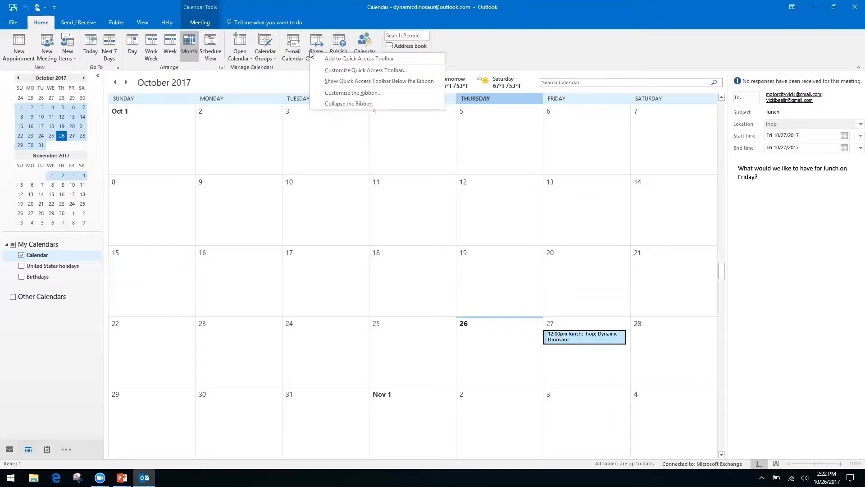
left_click(318, 42)
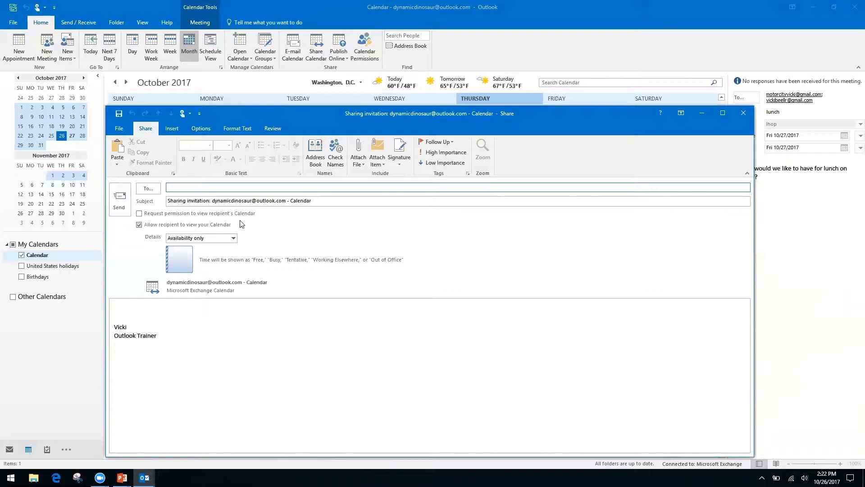
Toggle the request to view the recipient's calendar, leaving it turned on.
left_click(139, 213)
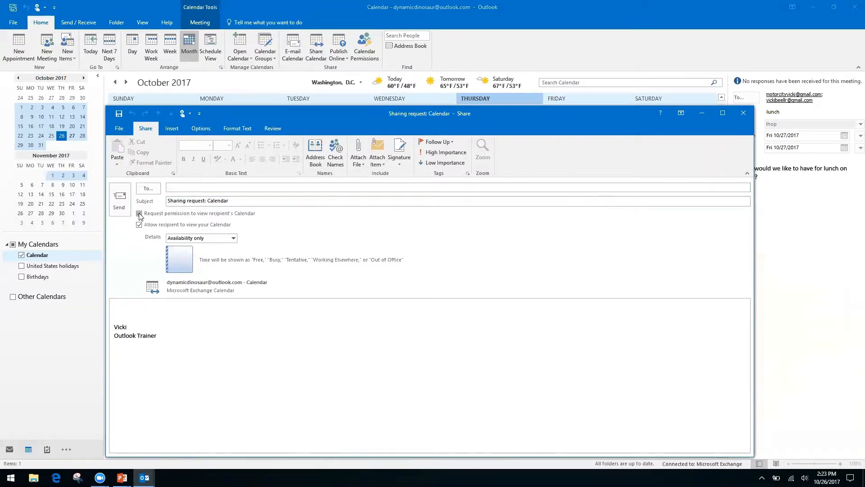
left_click(139, 213)
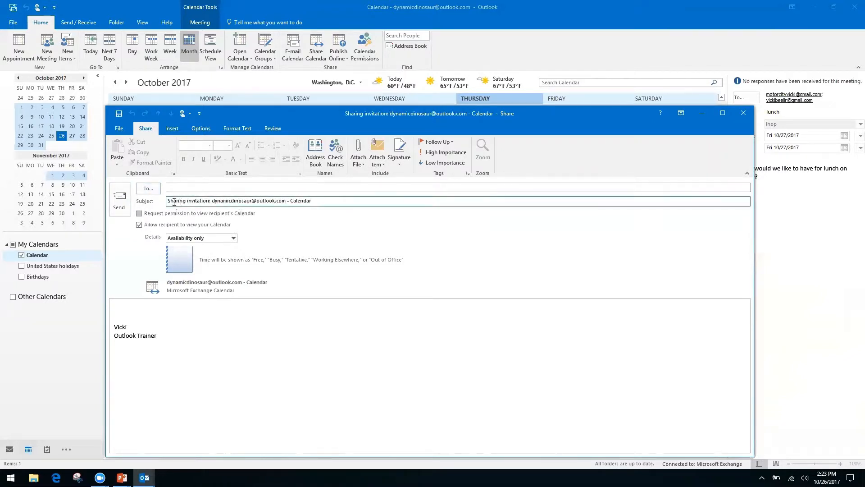
left_click(139, 213)
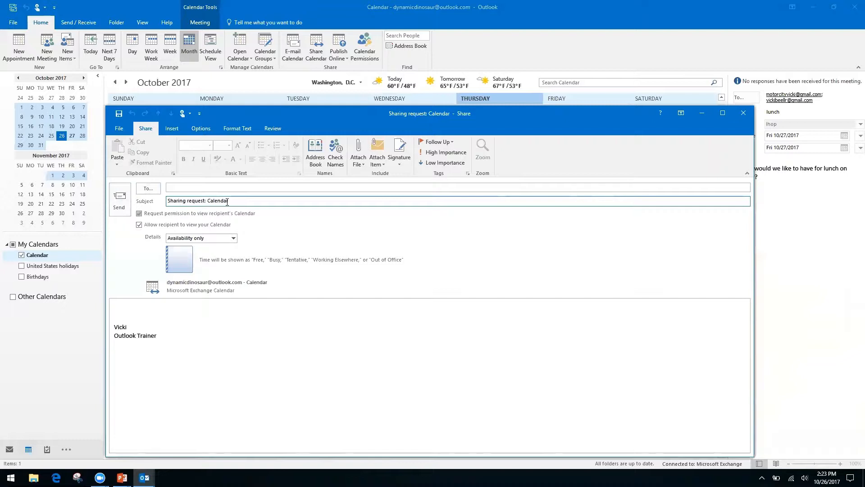
left_click(126, 307)
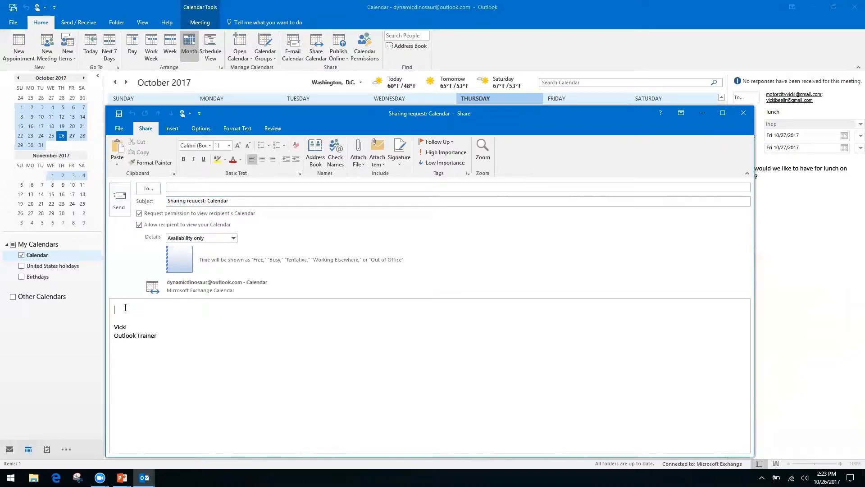
Keep Availability only as the shared detail level and close the invitation.
left_click(234, 238)
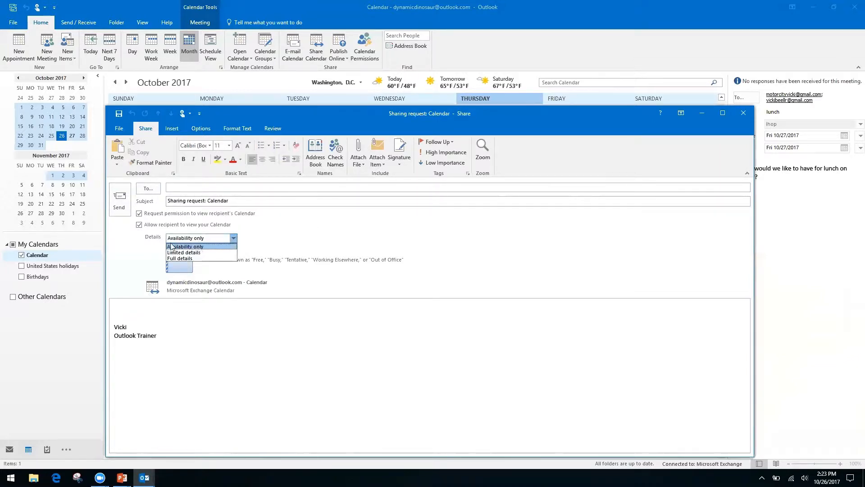
left_click(217, 247)
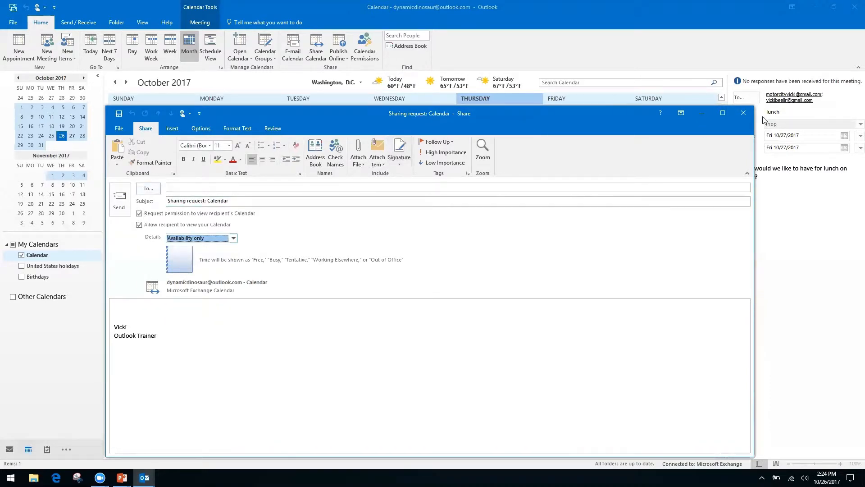
left_click(744, 113)
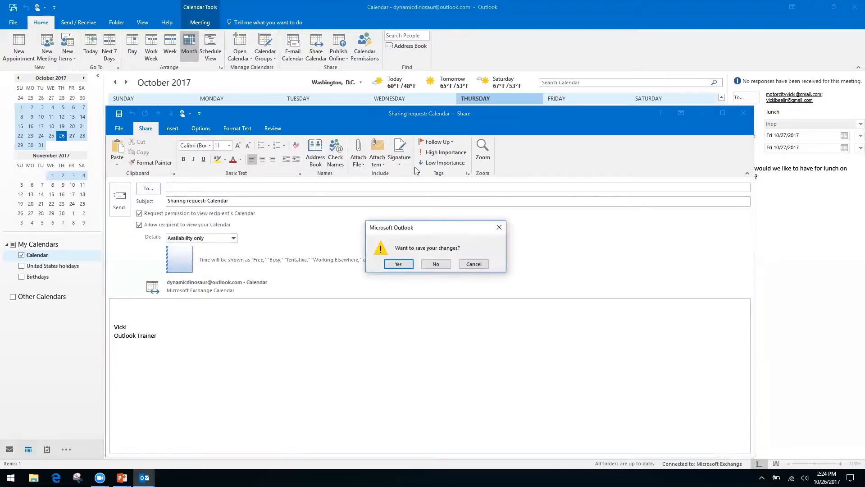
Discard the sharing invitation without saving and open Calendar Permissions.
left_click(436, 265)
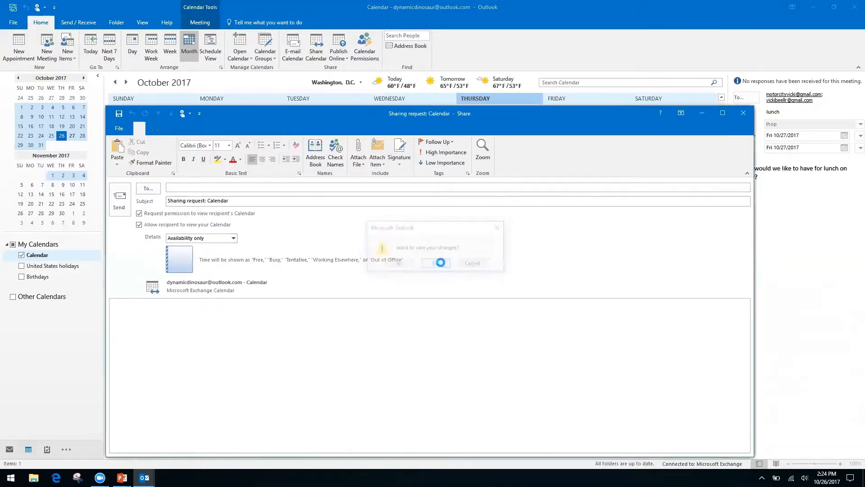
left_click(367, 41)
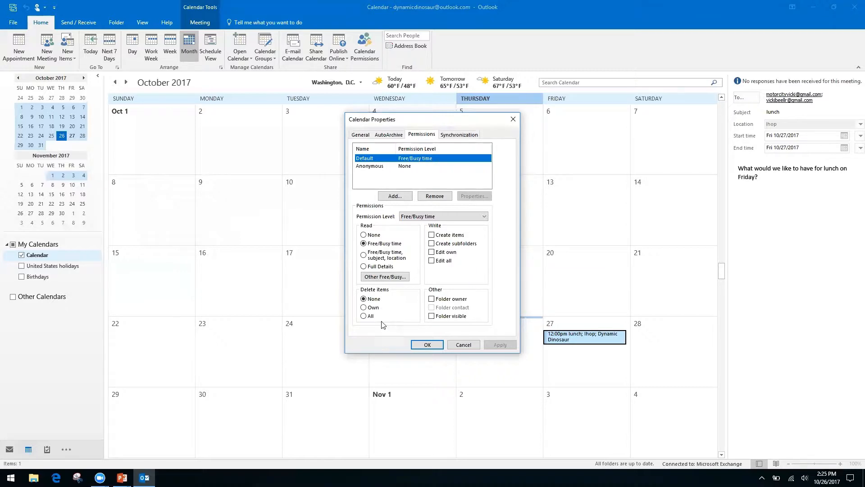
Close Calendar Properties unchanged, glance at the PowerPoint slide, and return to the October 2017 calendar.
left_click(508, 119)
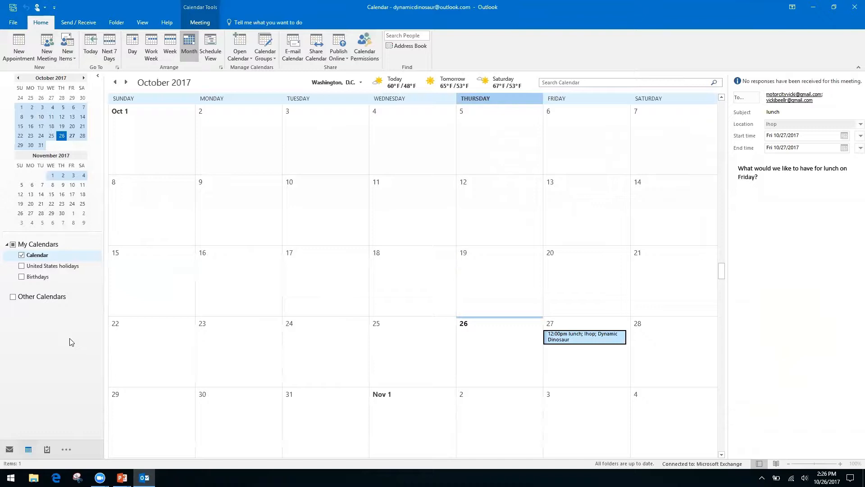
key("alt+Tab")
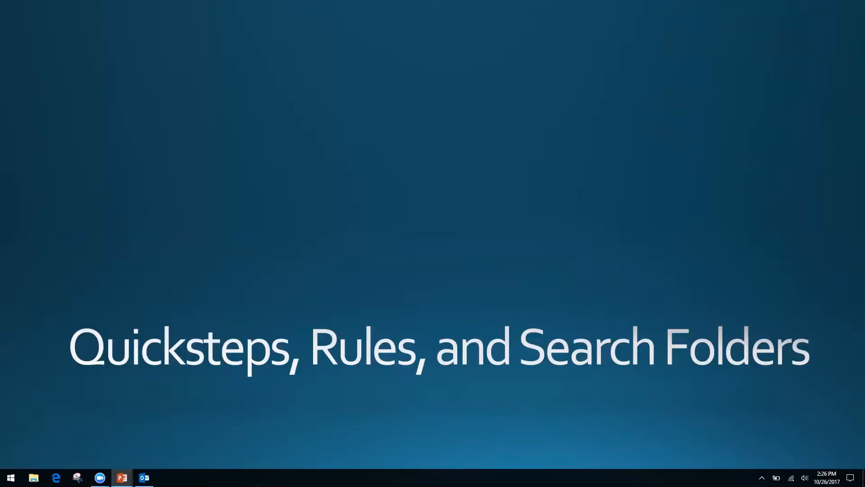
key("alt+Tab")
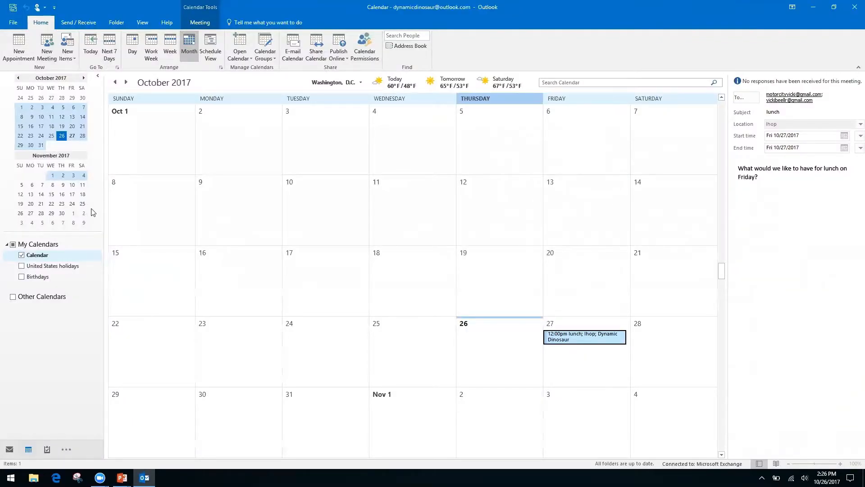
Switch to the Mail Inbox with Ctrl+1 to show the Friday Lunch conversation.
key("ctrl+1")
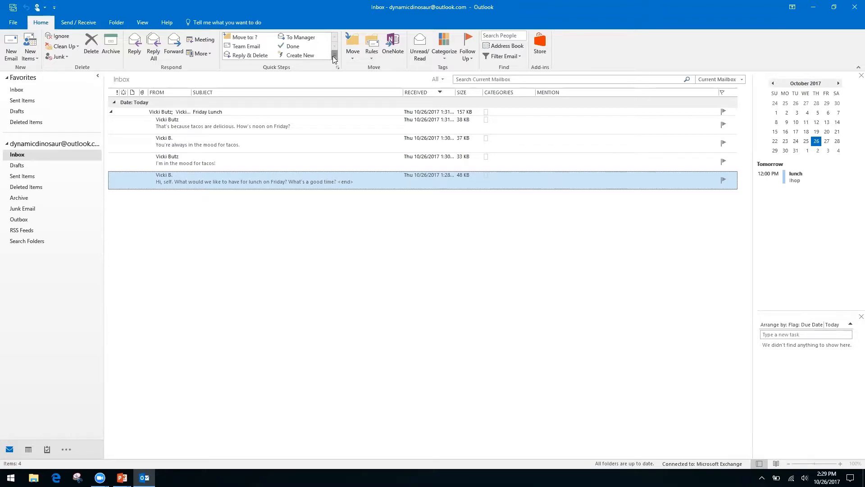
Expand the Quick Steps gallery and show the New Quick Step submenu with Move to Folder and Custom.
left_click(333, 56)
left_click(349, 55)
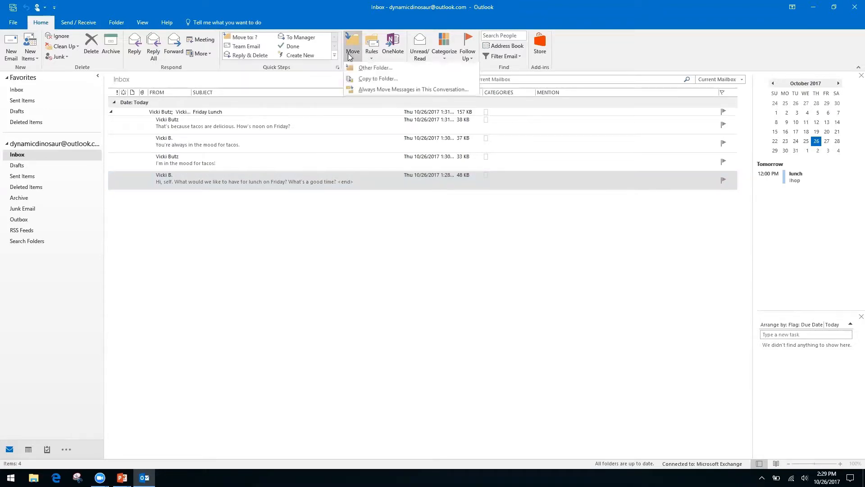
left_click(319, 16)
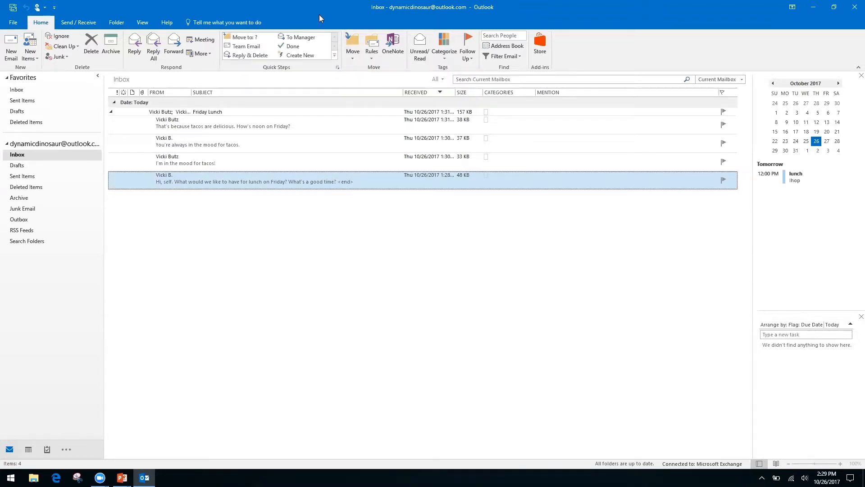
left_click(334, 56)
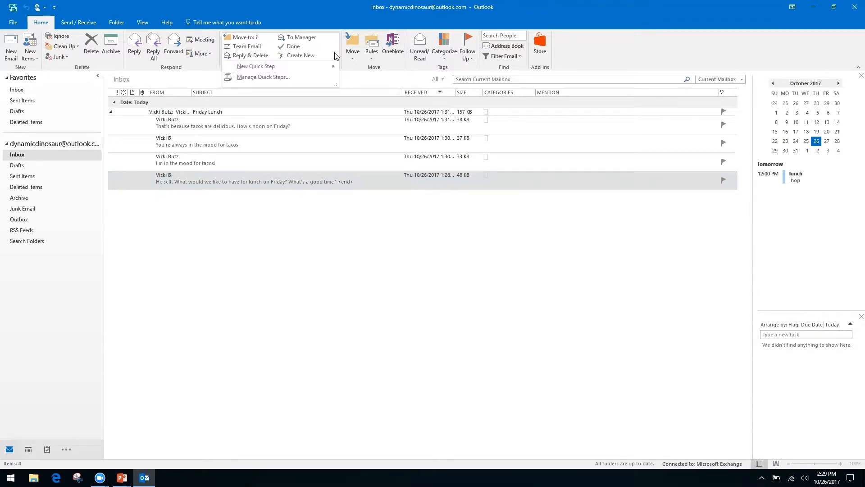
mouse_move(255, 67)
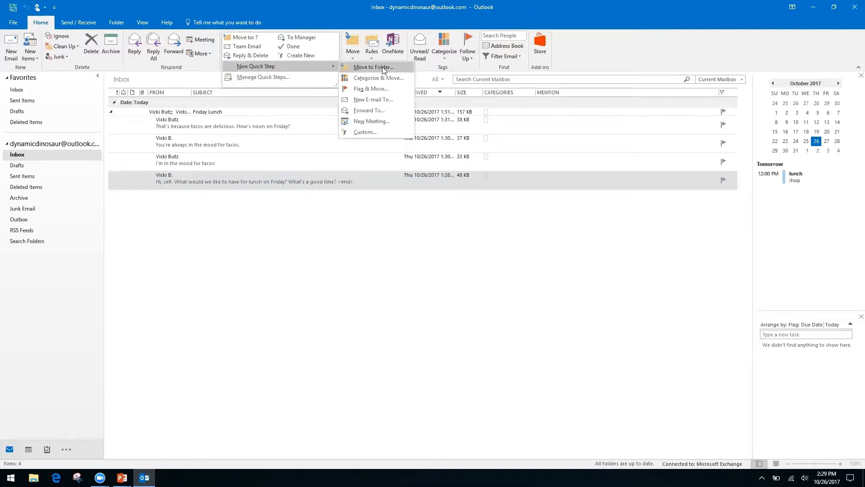
Start a custom Quick Step named 'Request' with a Reply action and expand that action's options.
left_click(363, 132)
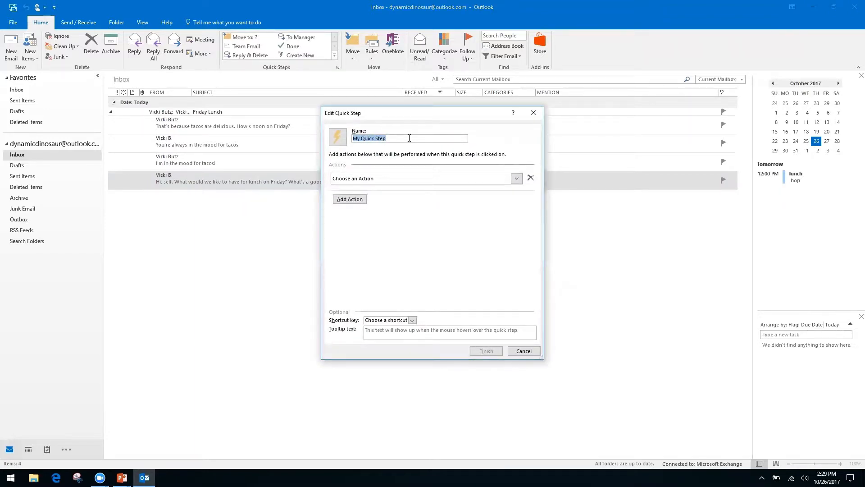
type("Request")
left_click(517, 180)
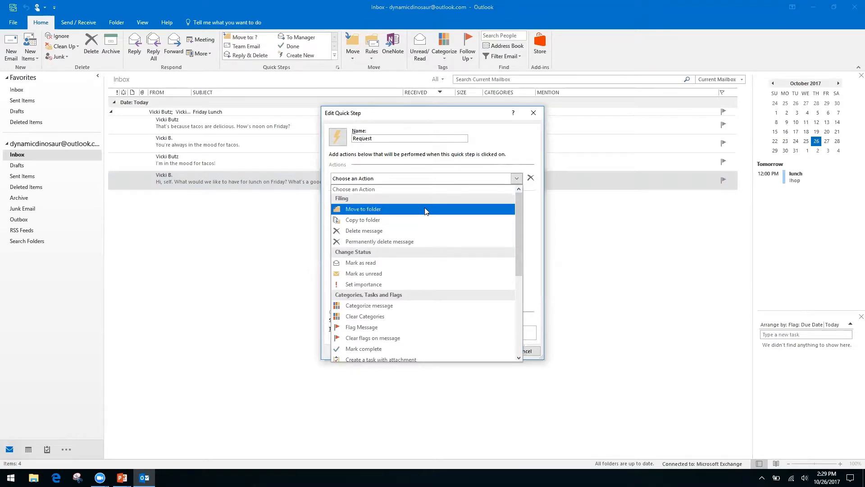
left_click_drag(517, 221, 516, 304)
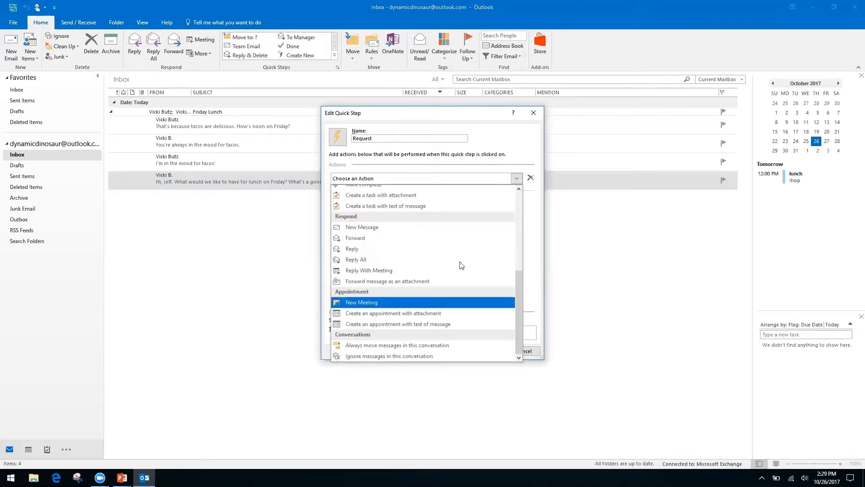
left_click(353, 248)
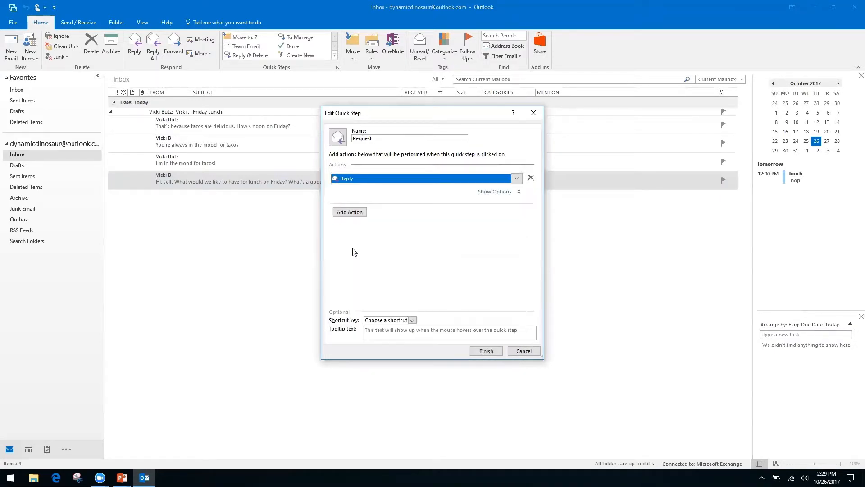
left_click(350, 214)
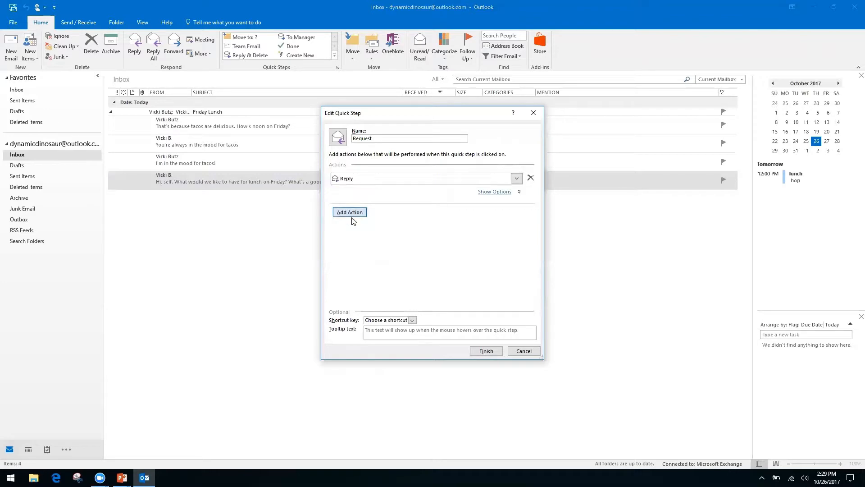
left_click(498, 193)
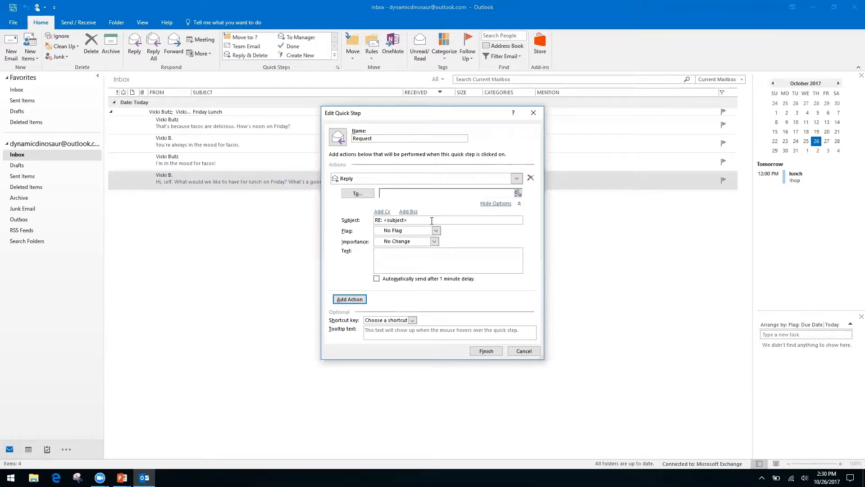
Enter reply text thanking the sender and saying the request is being processed.
right_click(412, 254)
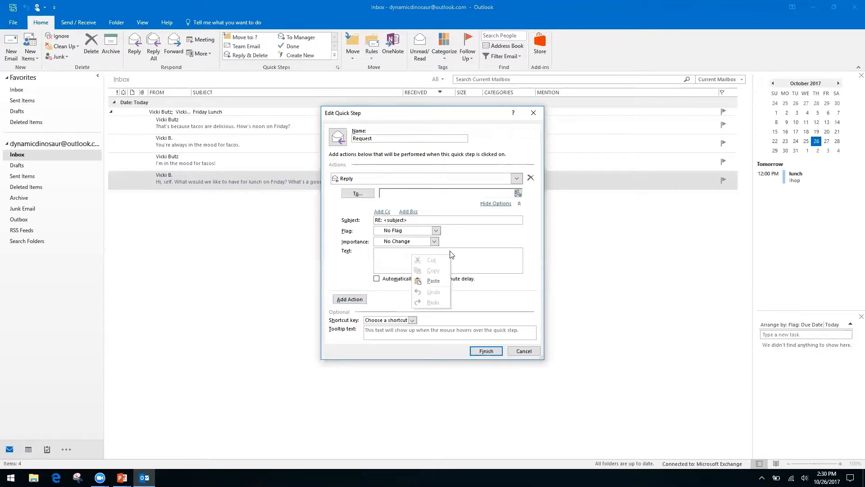
right_click(385, 256)
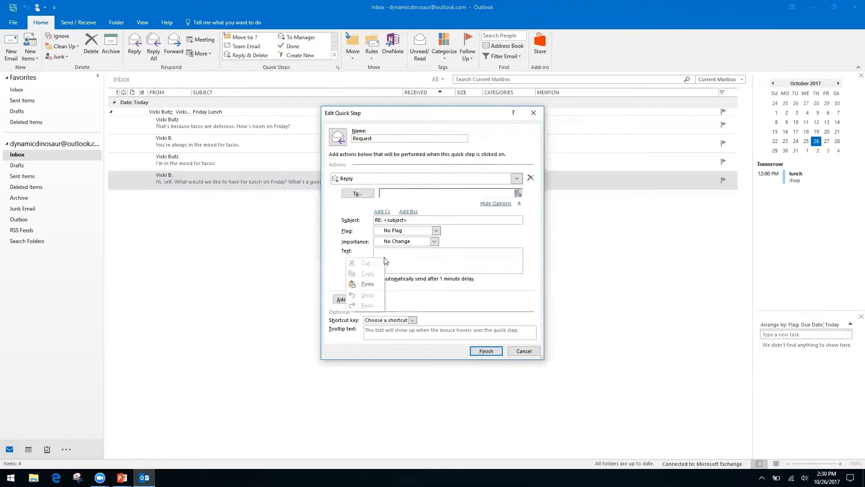
left_click(396, 251)
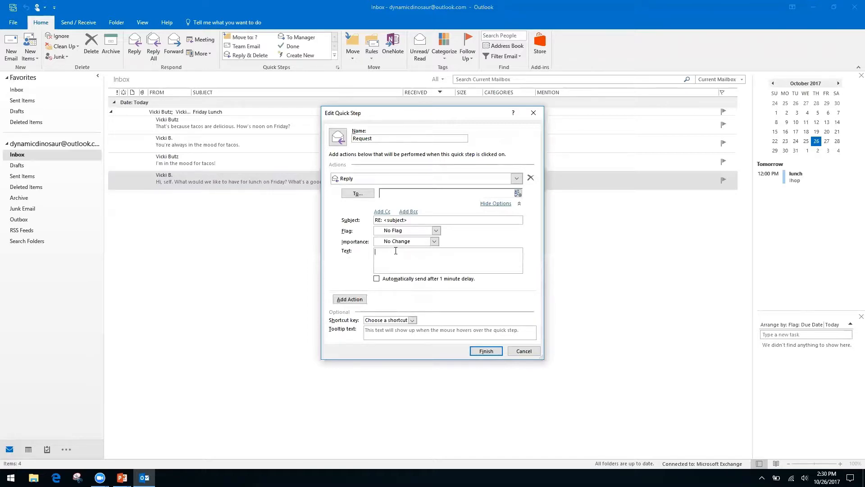
type("Hello,")
type(" thank")
type(" you for your reque")
type("st")
type(". We have receive")
type(" it, and I")
type("t is being proce")
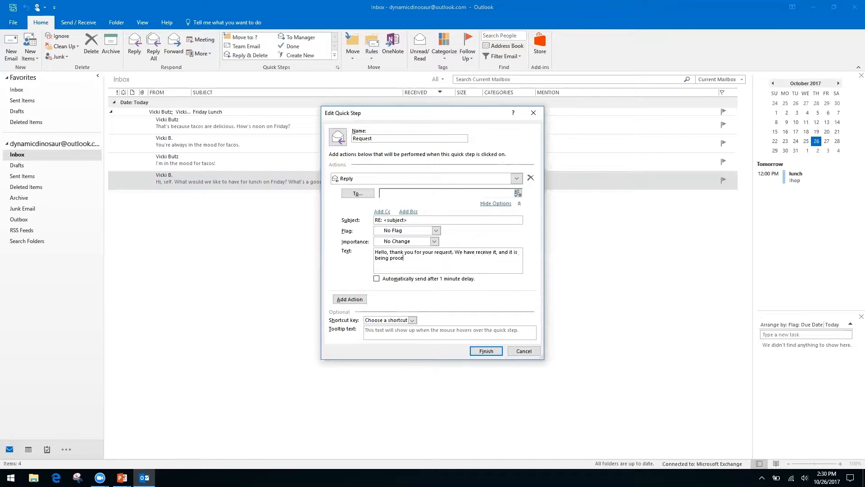
type("ssed by our team.")
Add an empty Cc line to the reply, then hide the Reply action's options.
left_click(382, 211)
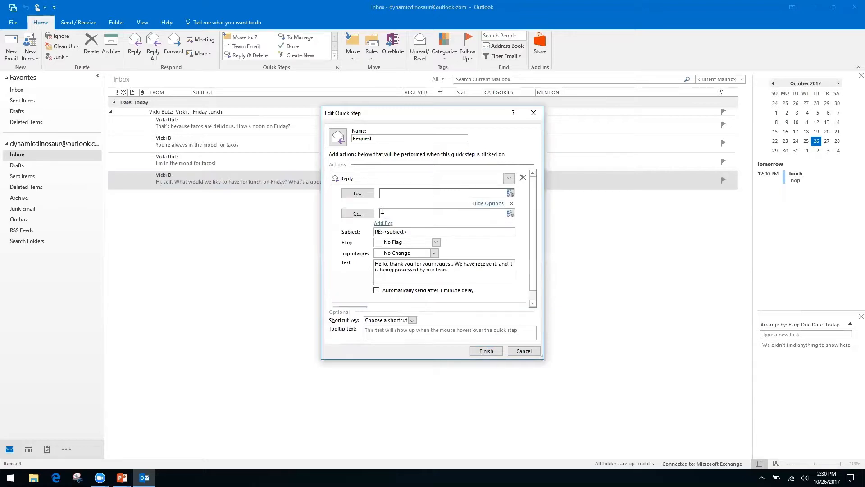
left_click(406, 214)
right_click(397, 215)
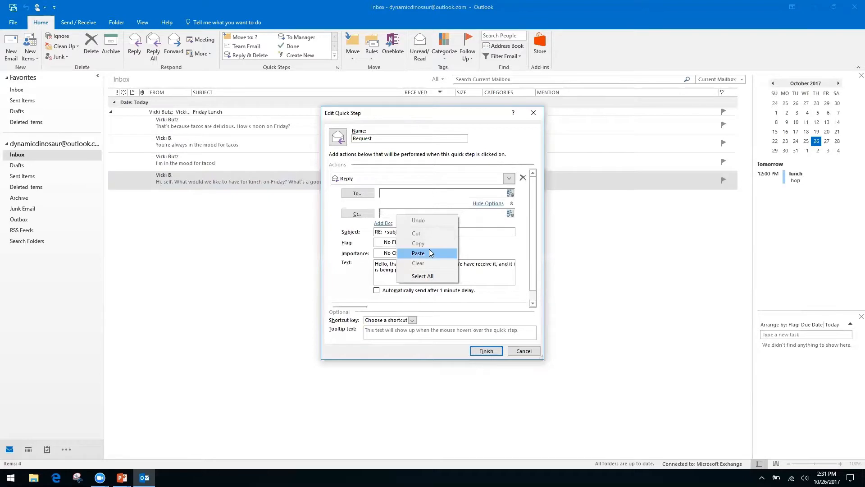
left_click(335, 243)
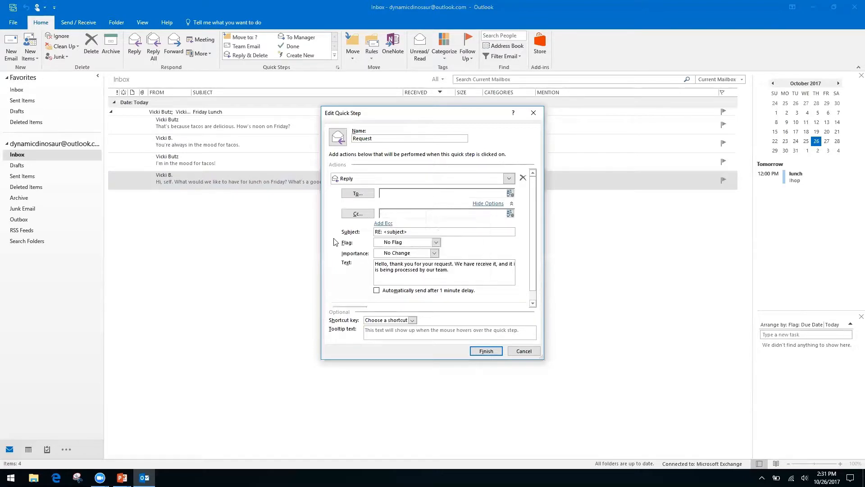
right_click(398, 214)
left_click(421, 213)
right_click(420, 213)
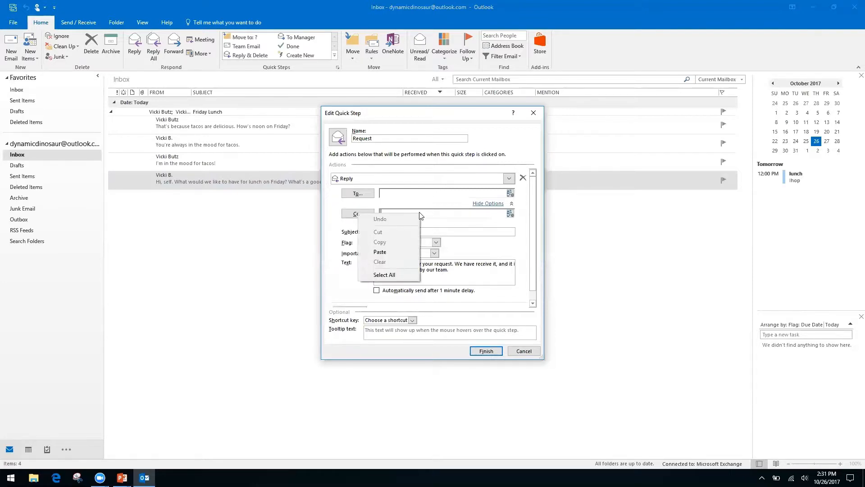
left_click(343, 259)
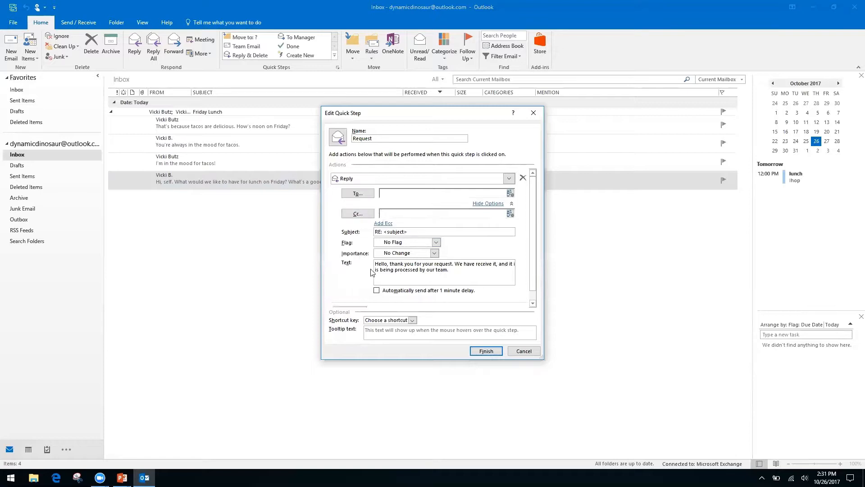
left_click(491, 205)
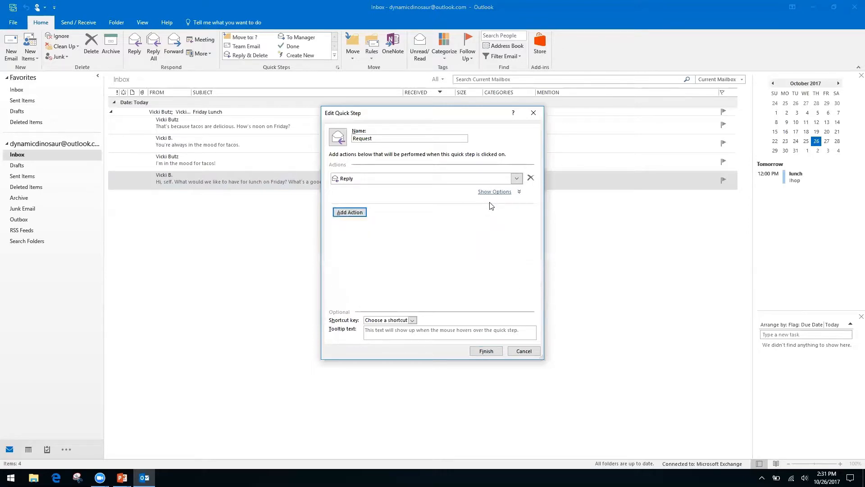
Add a Forward action that sends the message to a fixed Gmail address.
left_click(361, 212)
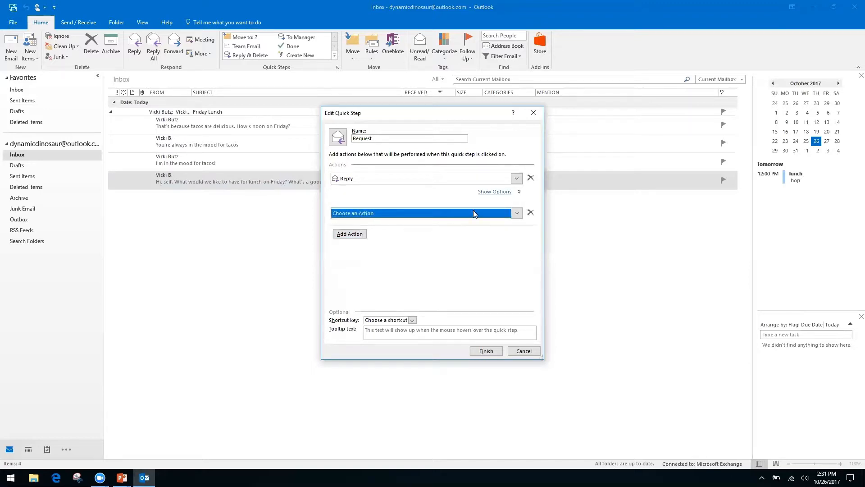
left_click(517, 213)
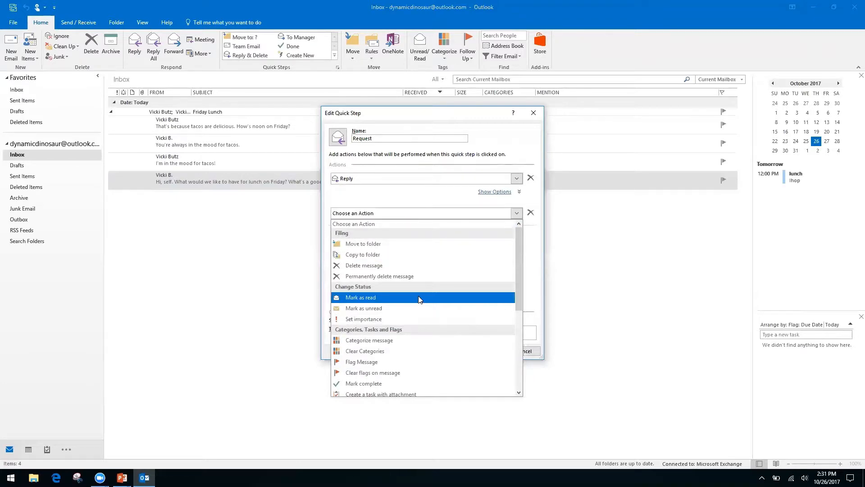
left_click_drag(517, 264, 516, 341)
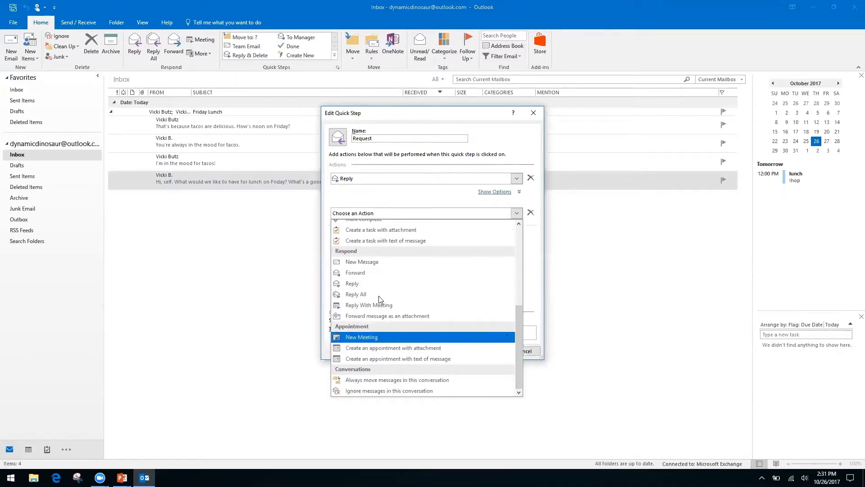
left_click(365, 273)
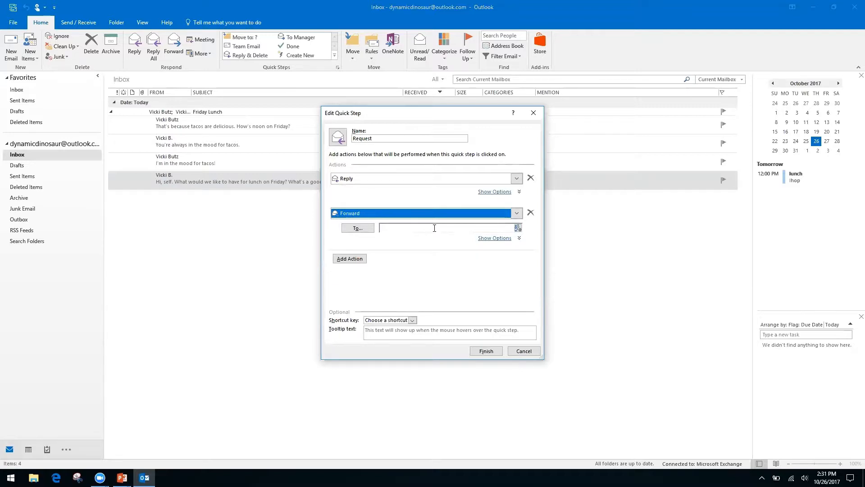
left_click(431, 228)
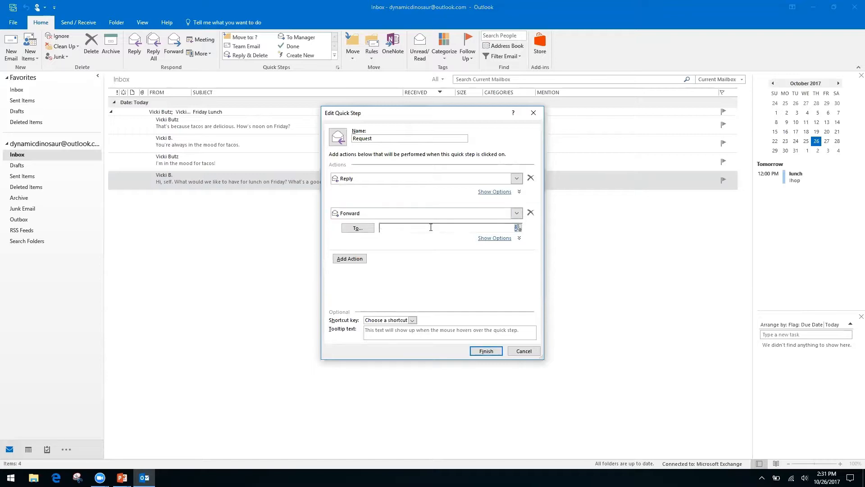
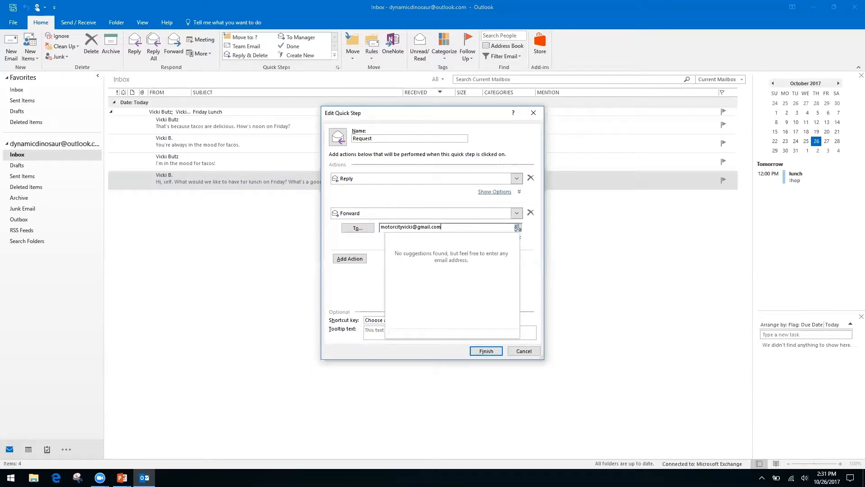
key("Tab")
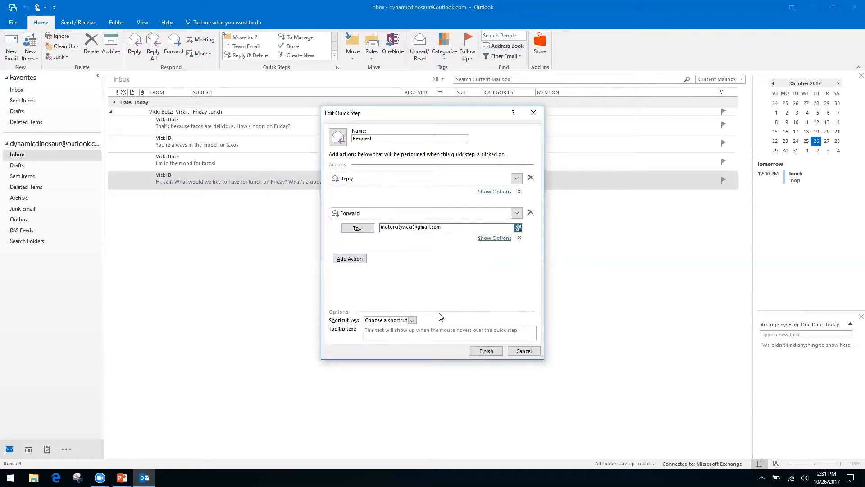
Assign the shortcut CTRL+SHIFT+2 and finish the Request quick step.
left_click(412, 321)
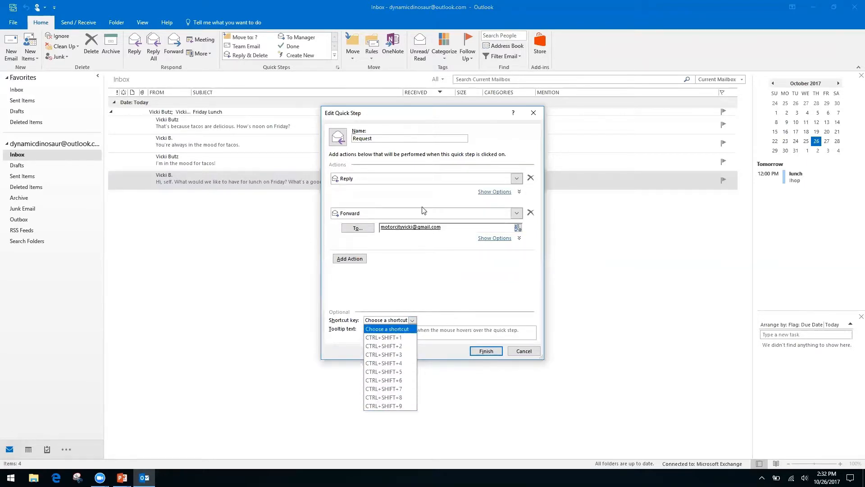
left_click(394, 347)
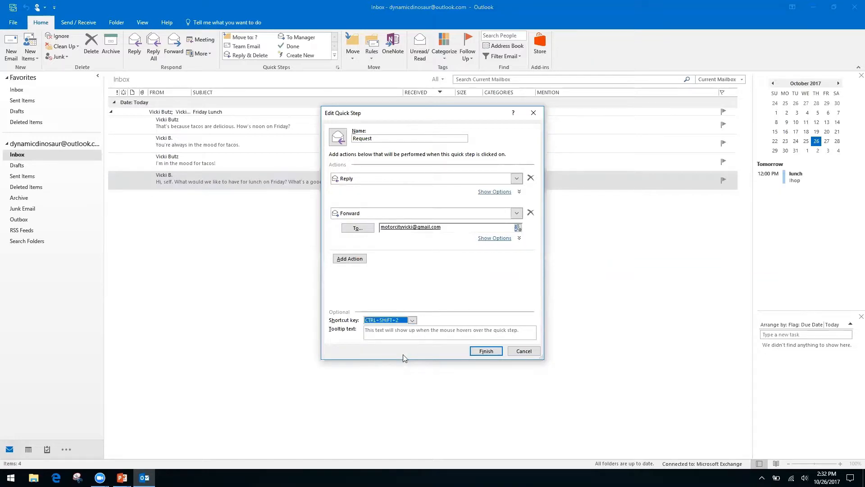
left_click(486, 351)
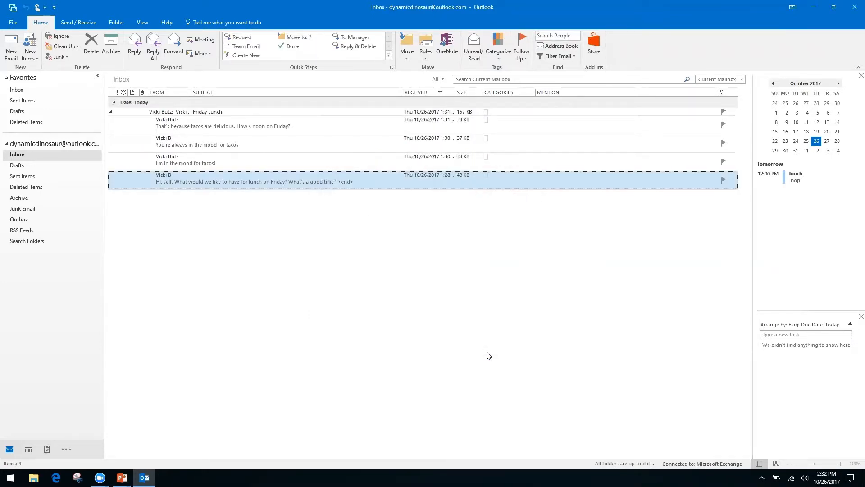
left_click(235, 162)
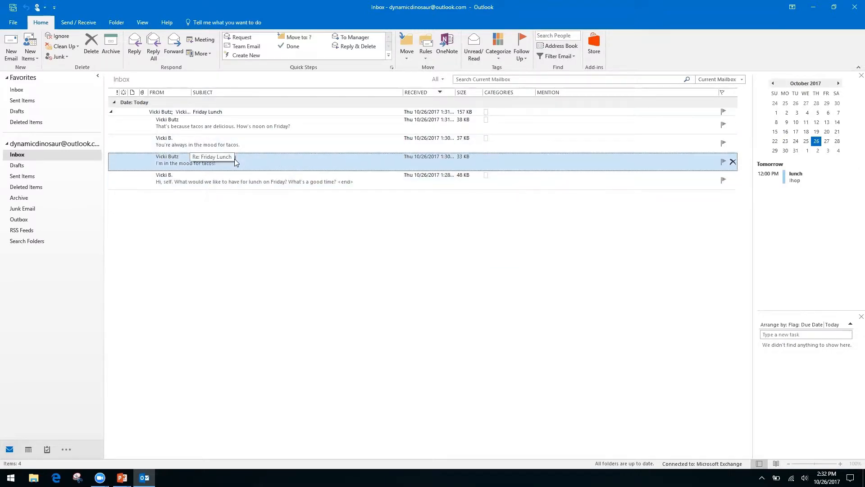
left_click(235, 159)
double_click(234, 160)
key("ctrl+f")
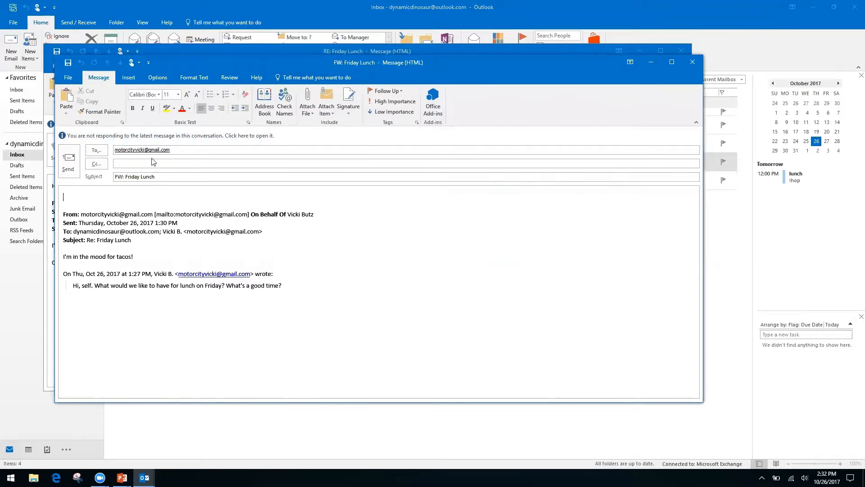
left_click(692, 66)
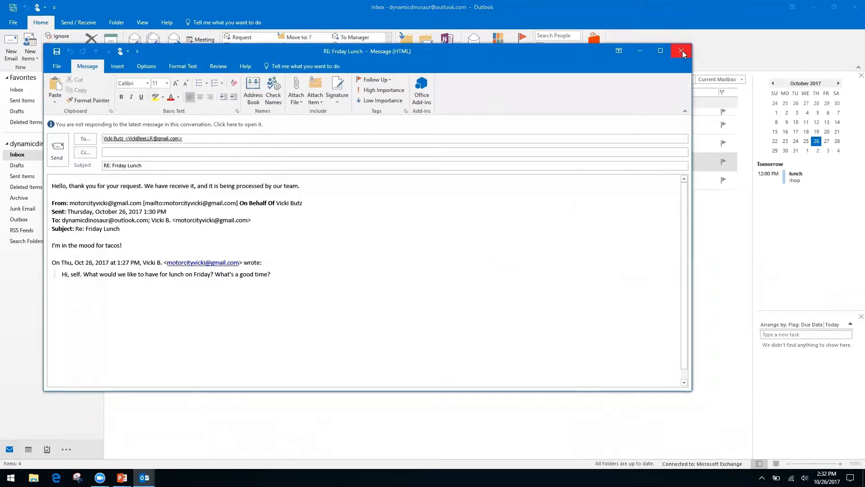
left_click(682, 50)
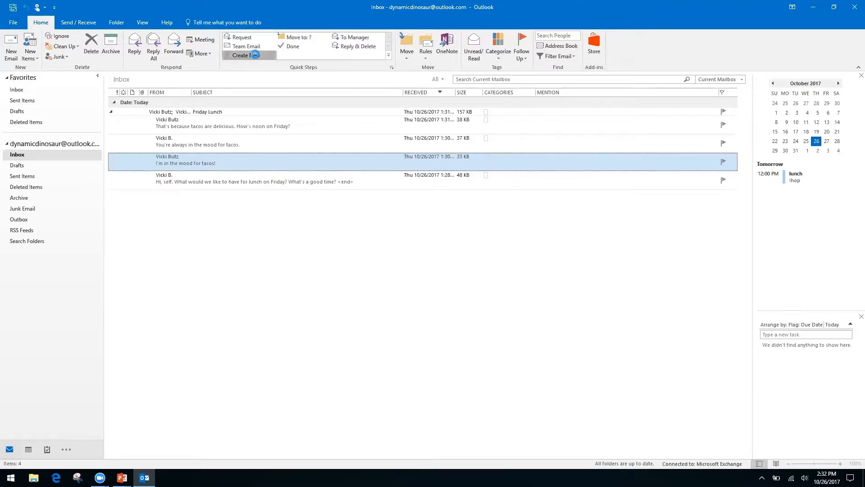
Create a quick step named 'Folders' with a Move to folder action, and postpone a Windows update prompt.
left_click(250, 54)
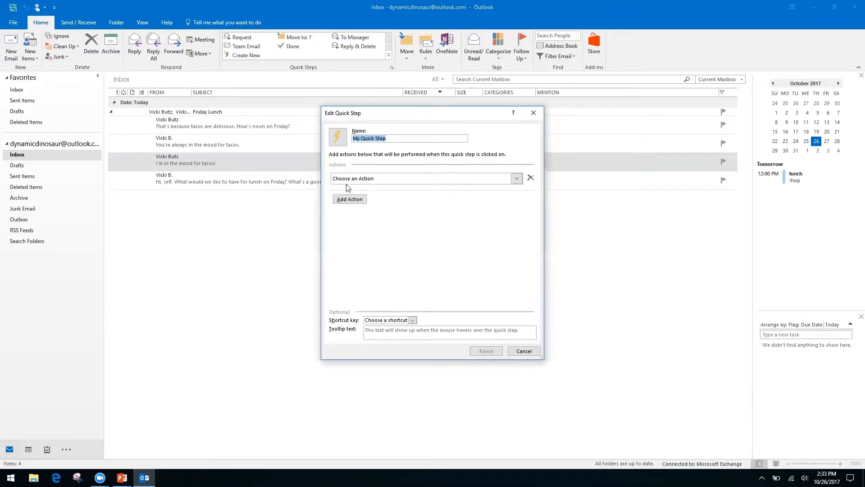
left_click(392, 136)
triple_click(393, 138)
type("Folders")
left_click(514, 178)
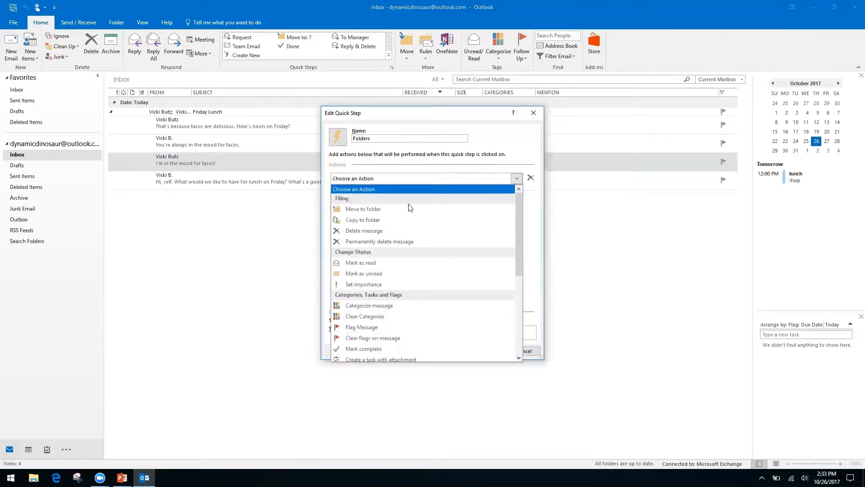
left_click(395, 210)
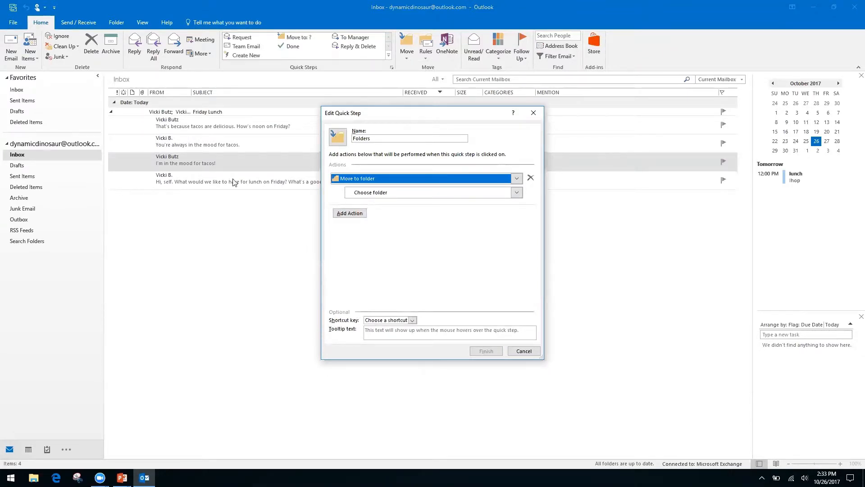
left_click(61, 262)
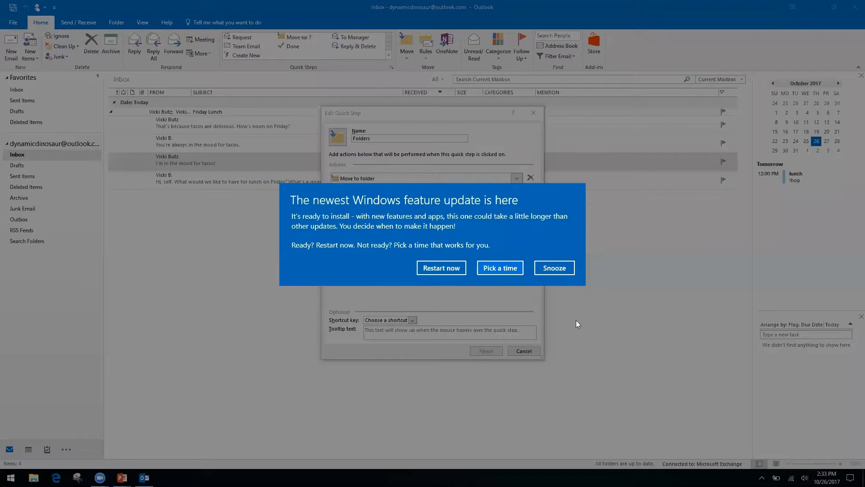
left_click(556, 269)
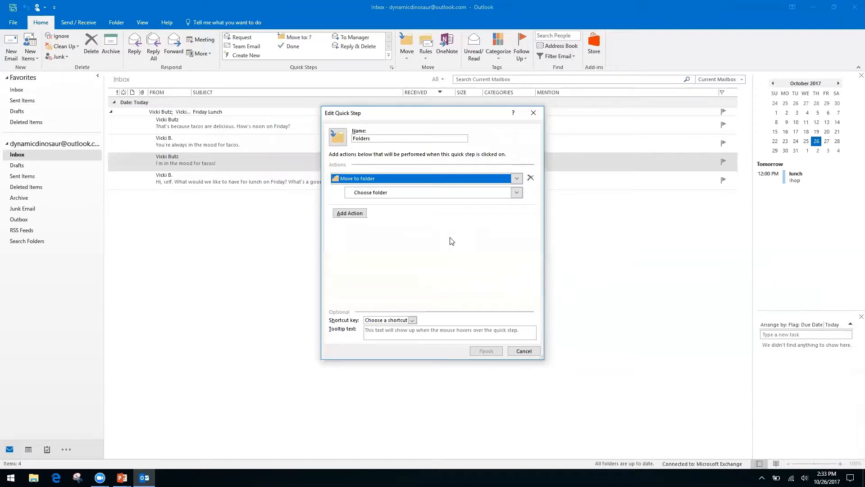
Create a new Finances folder under Inbox and set it as the destination folder.
left_click(365, 192)
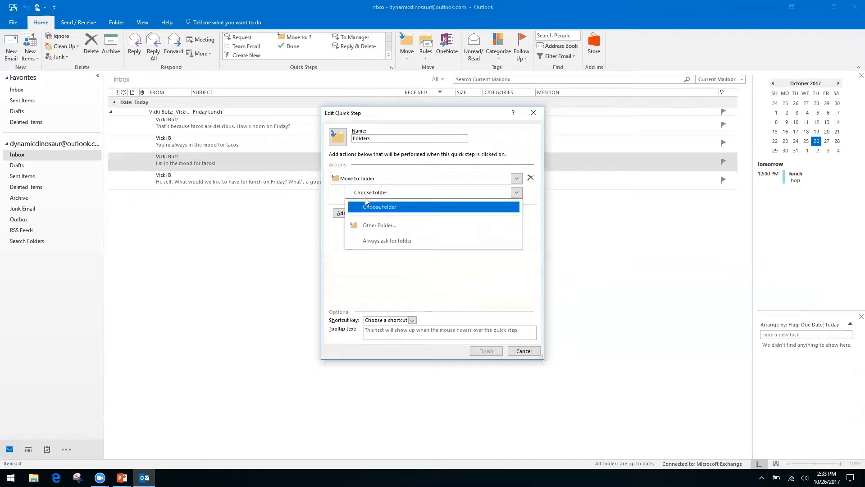
left_click(395, 226)
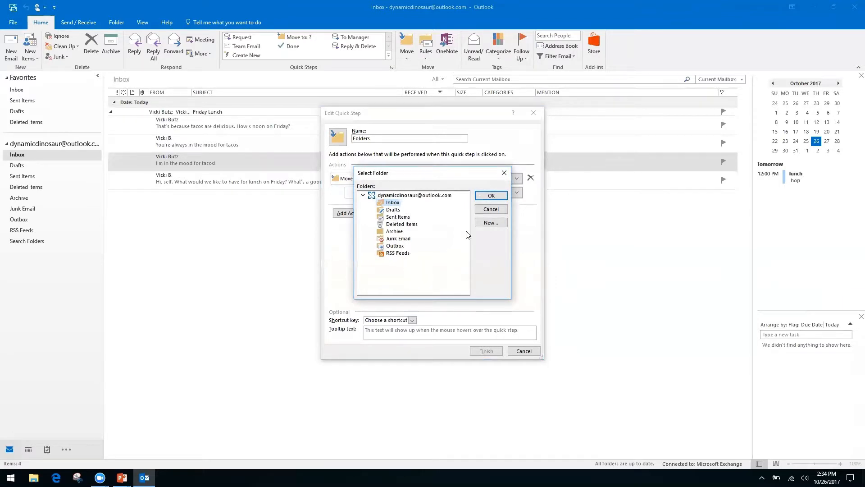
left_click(491, 224)
type("Finances")
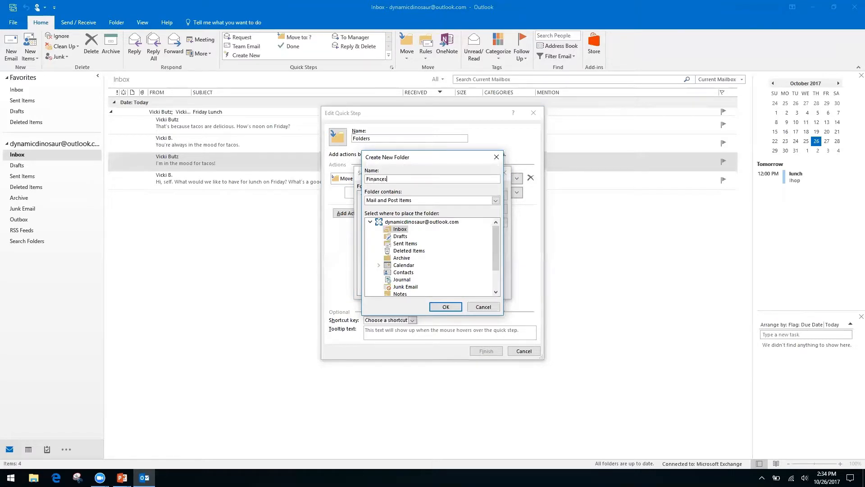
left_click(445, 307)
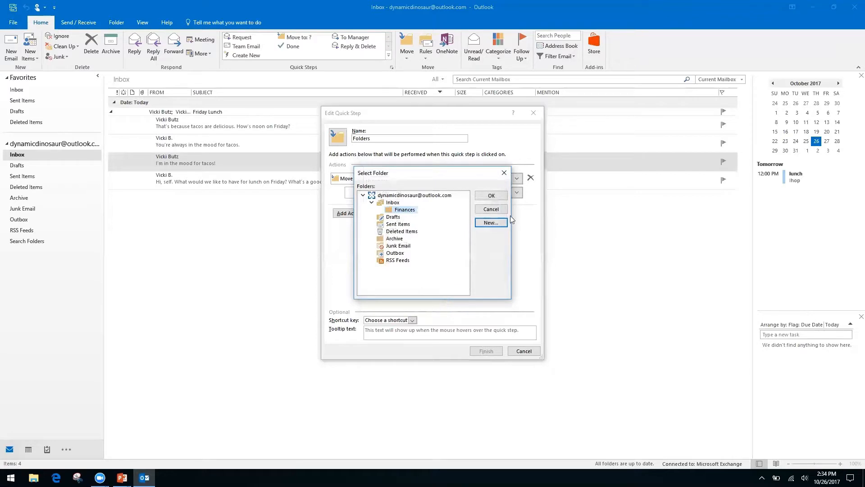
left_click(490, 197)
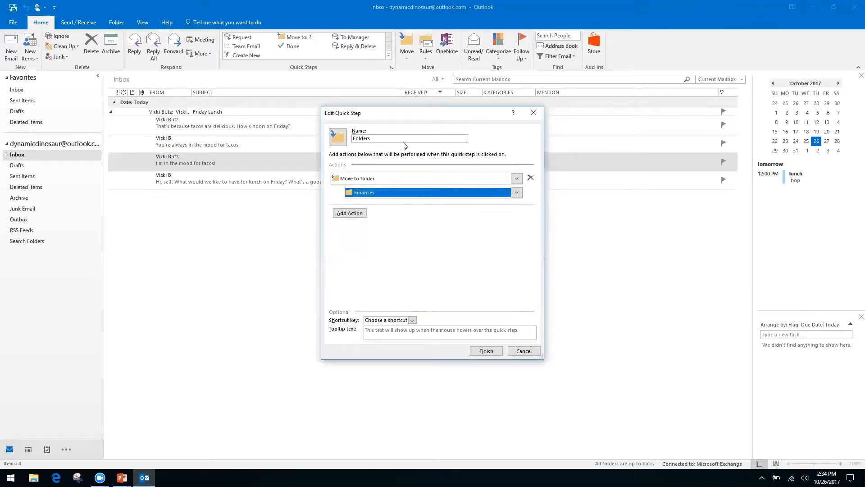
Rename the quick step to 'Finances' and save it.
left_click(391, 135)
type("Fina")
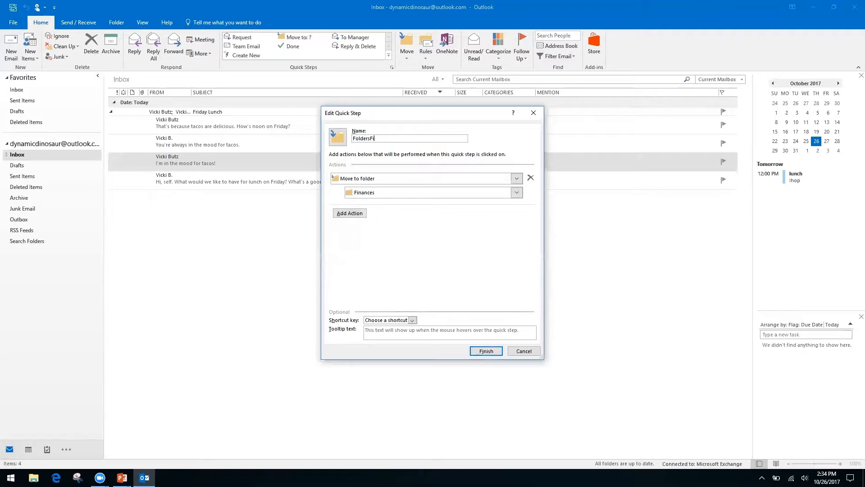
key("BackSpace")
key("BackSpace")
key("BackSpace")
key("BackSpace")
key("BackSpace")
key("BackSpace")
key("BackSpace")
key("BackSpace")
key("BackSpace")
key("BackSpace")
key("BackSpace")
type("Finances")
left_click(486, 352)
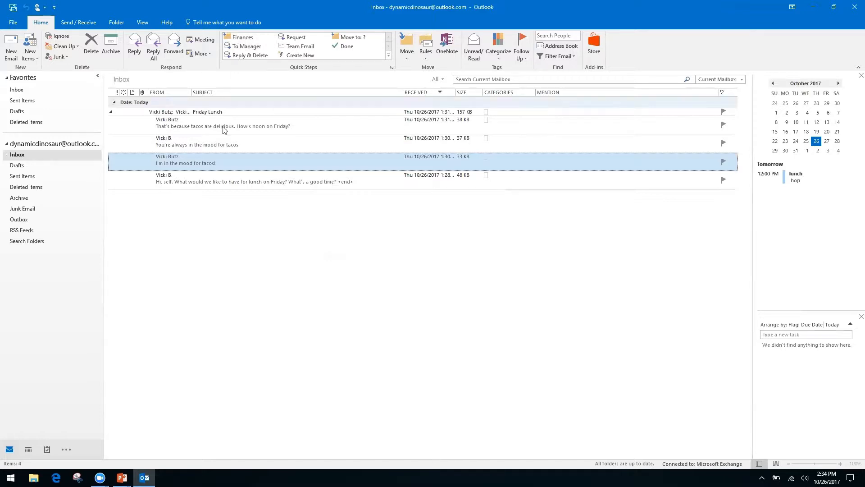
Apply the Finances quick step to 'I'm in the mood for tacos!' and confirm it landed in Inbox > Finances.
left_click(243, 38)
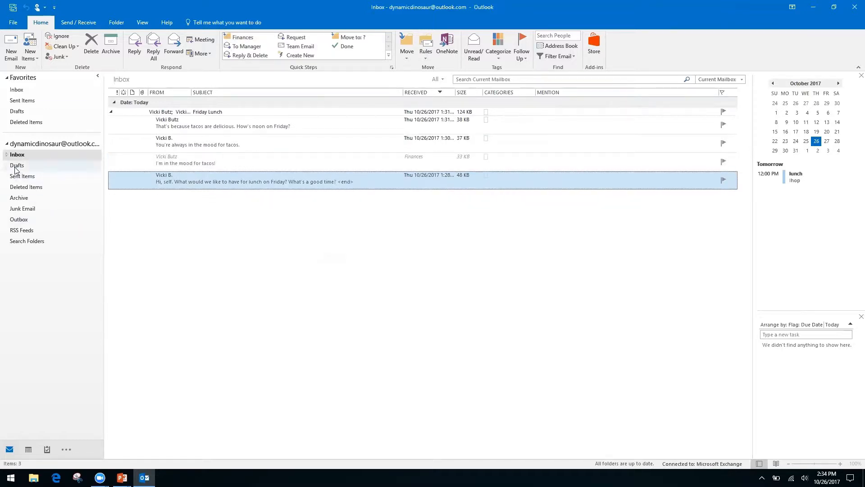
left_click(7, 154)
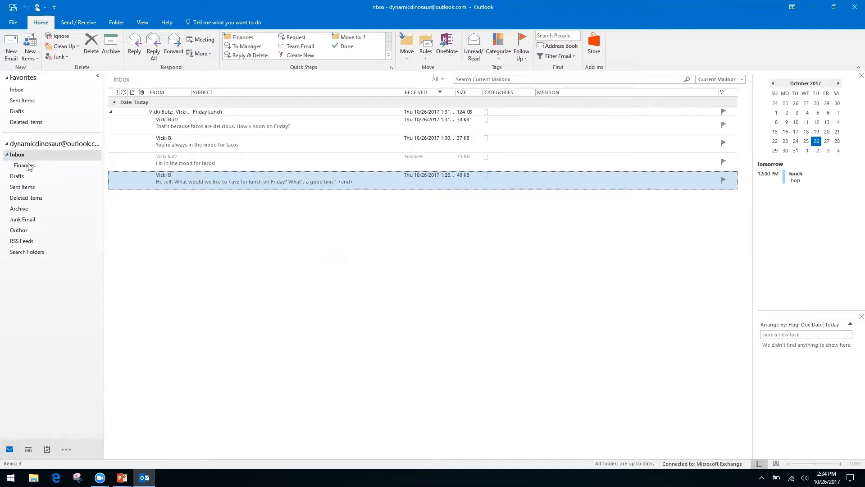
left_click(27, 166)
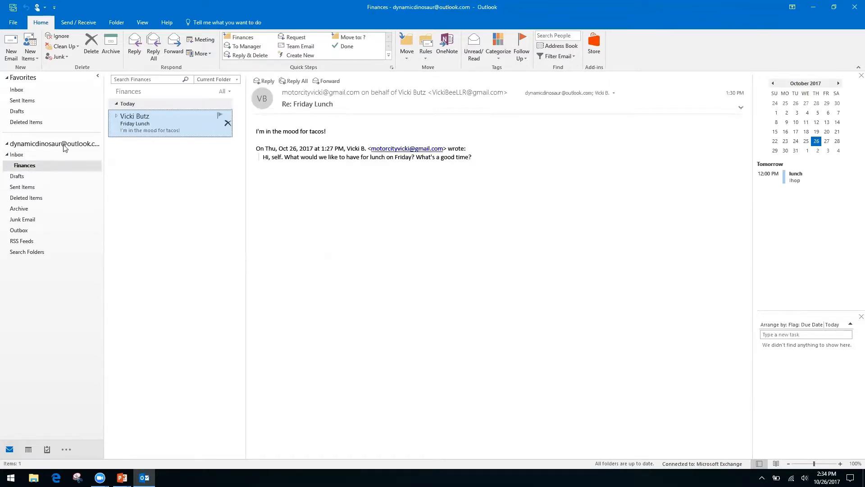
left_click(17, 154)
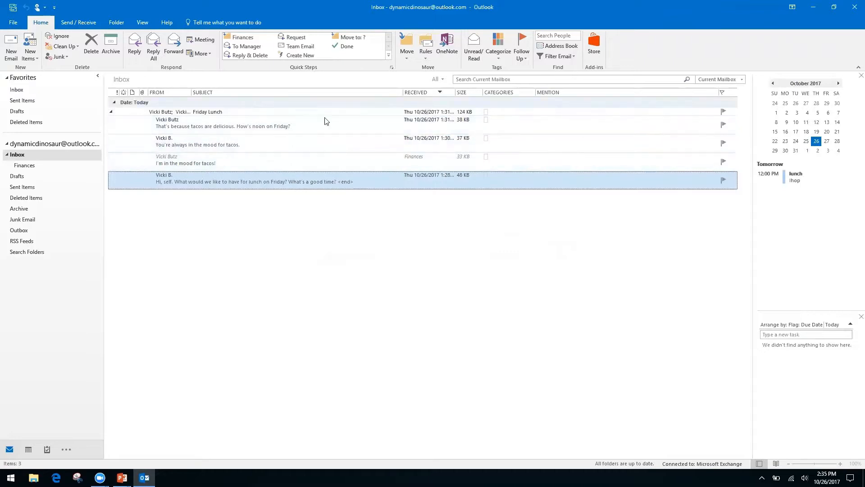
Open the Friday Lunch message in its own window, then close it.
left_click(110, 113)
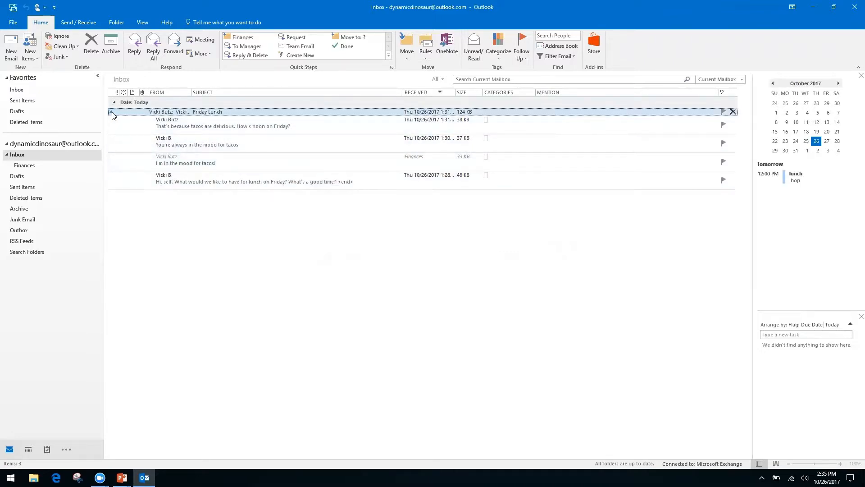
left_click(112, 115)
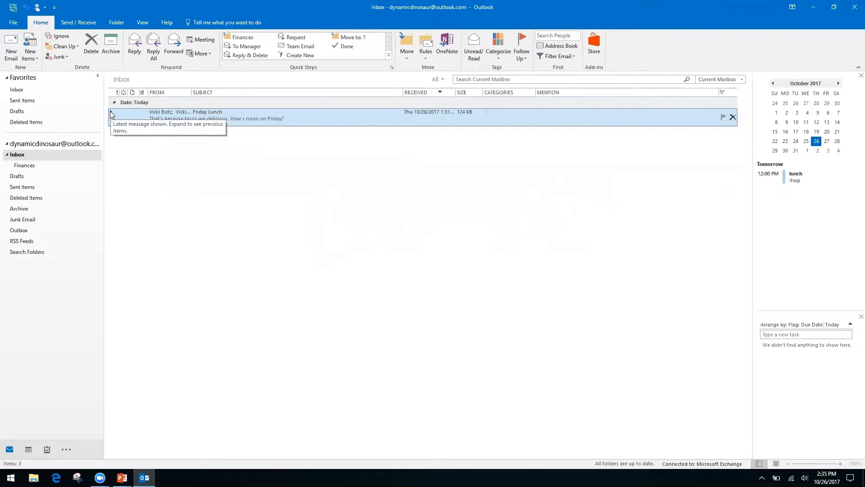
left_click_drag(106, 121, 107, 121)
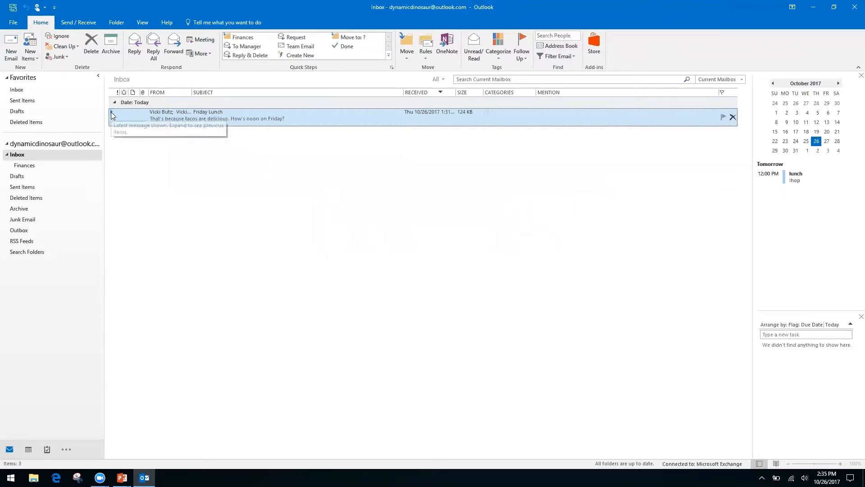
double_click(113, 114)
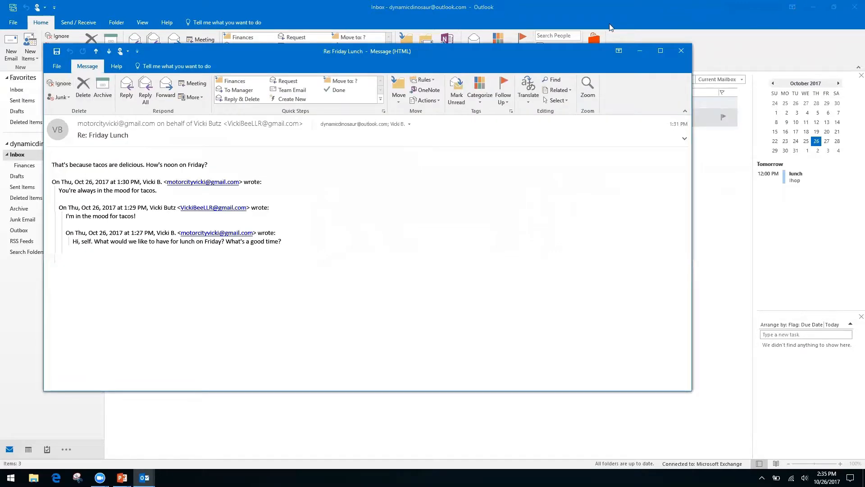
left_click(685, 50)
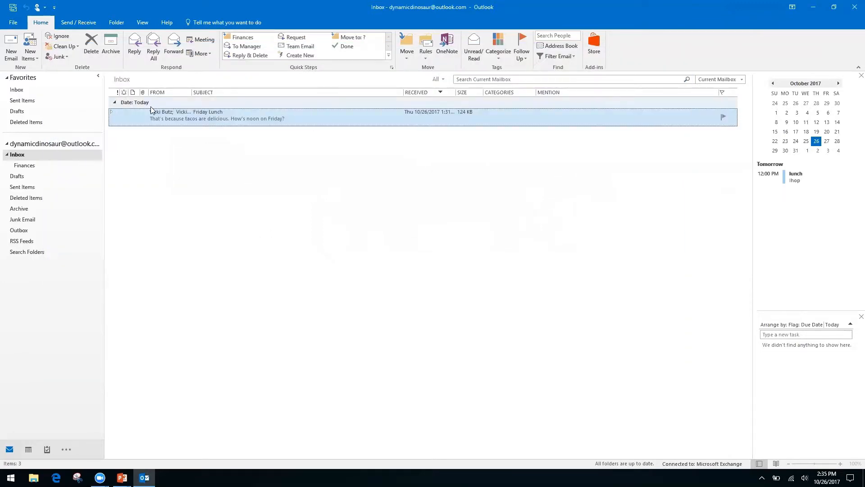
Expand the Friday Lunch thread and delete the 'You're always in the mood for tacos.' reply.
left_click(112, 111)
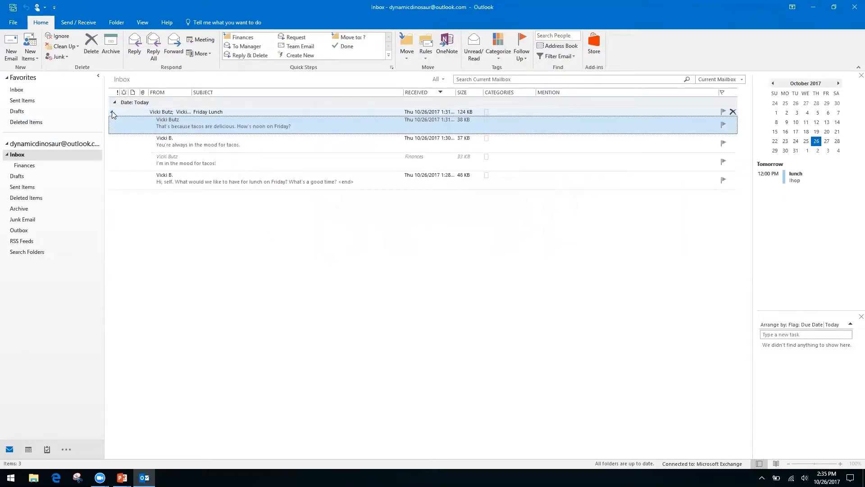
left_click(306, 160)
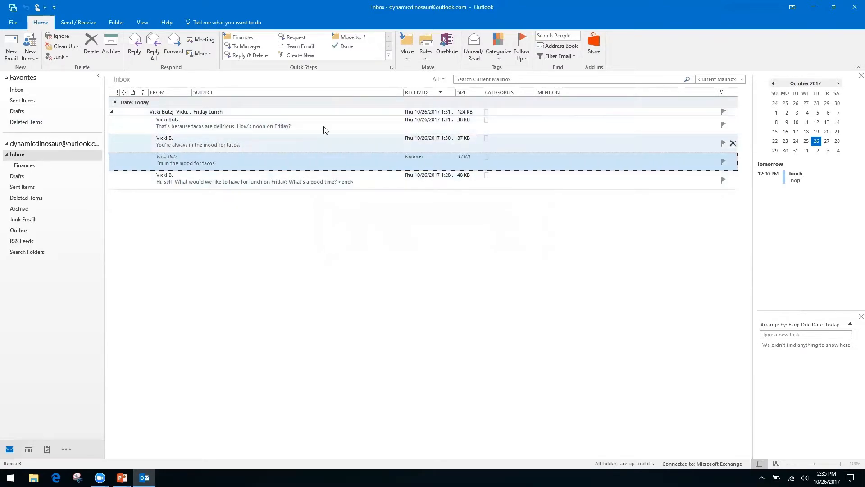
left_click(303, 144)
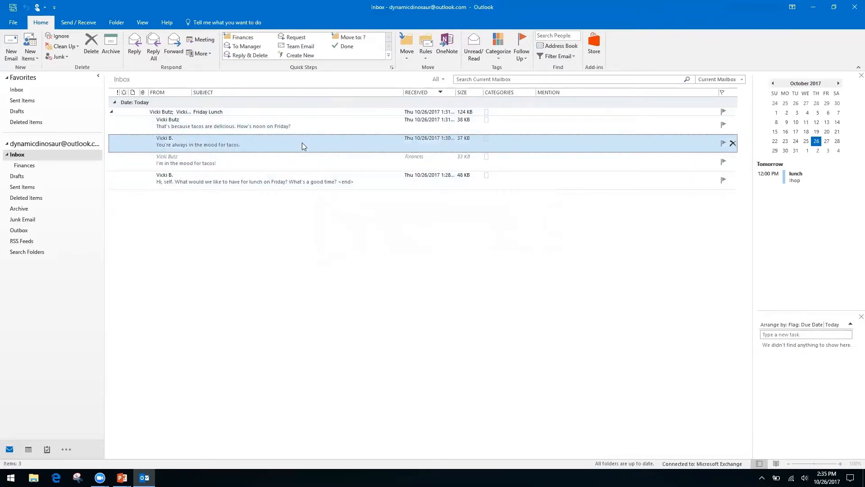
left_click(88, 47)
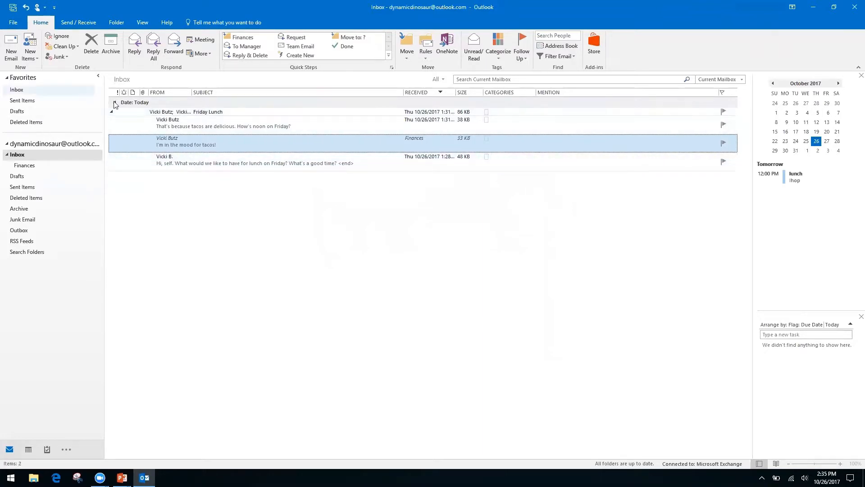
Collapse the Friday Lunch thread and switch to the PowerPoint title slide.
left_click(112, 114)
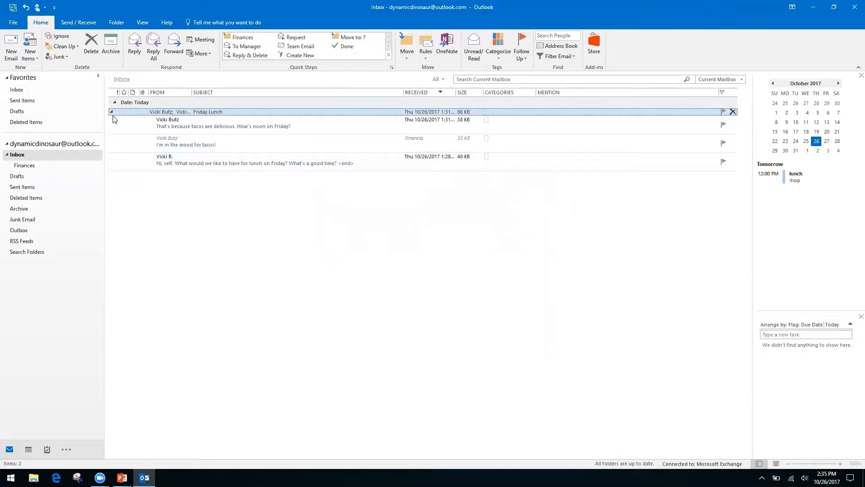
left_click(111, 113)
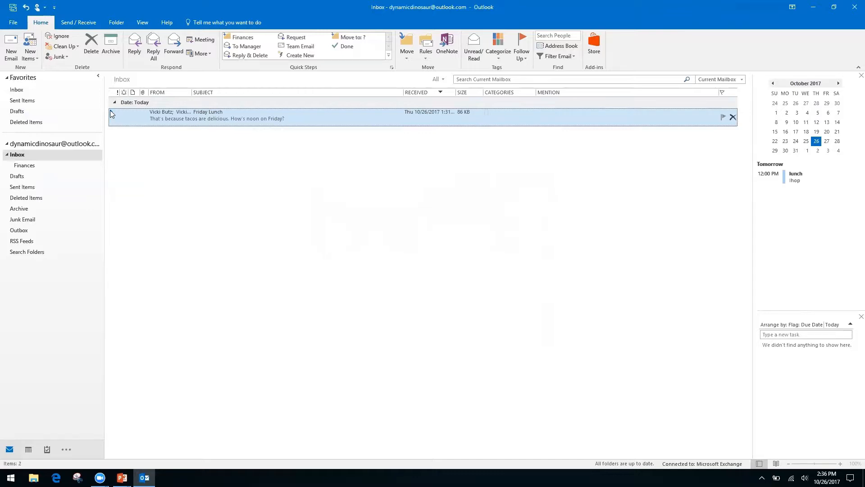
left_click(112, 112)
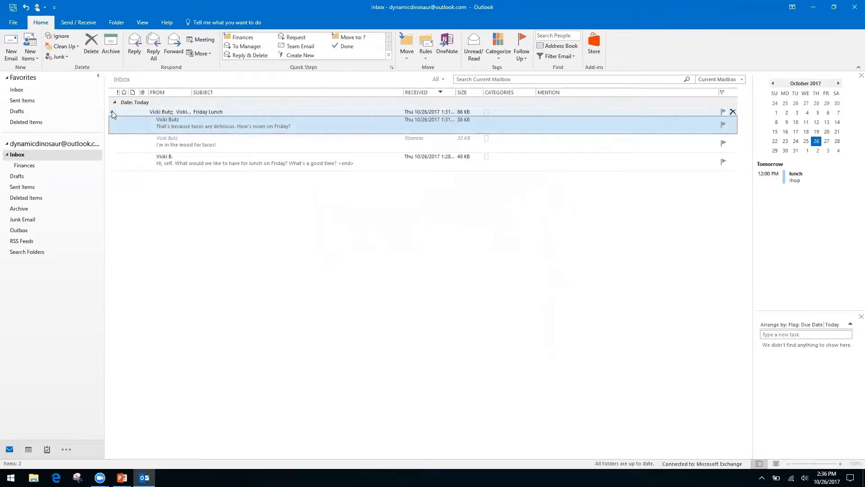
left_click(112, 113)
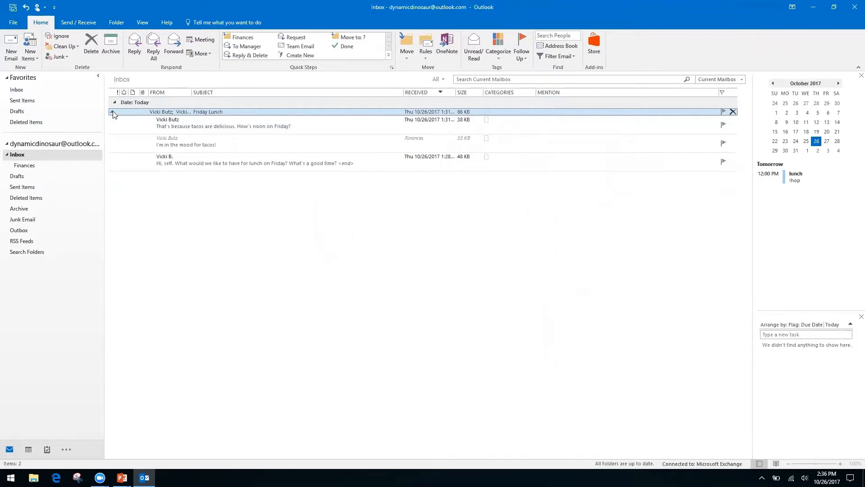
left_click(113, 113)
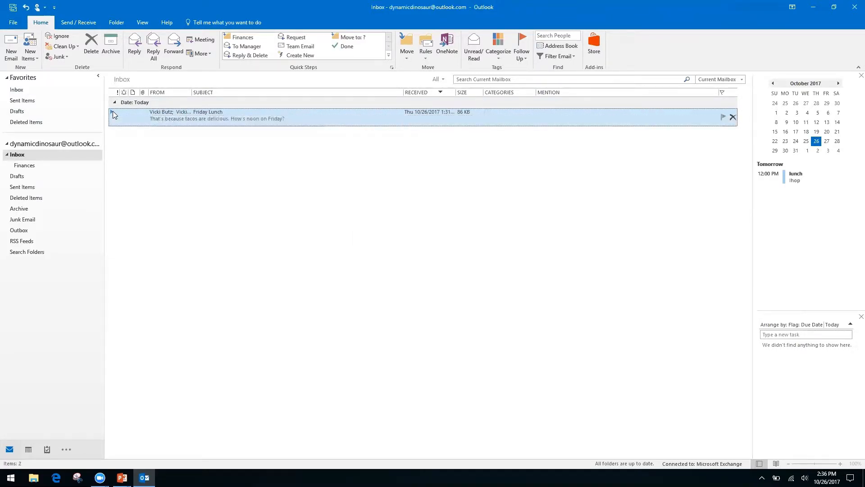
key("alt+Tab")
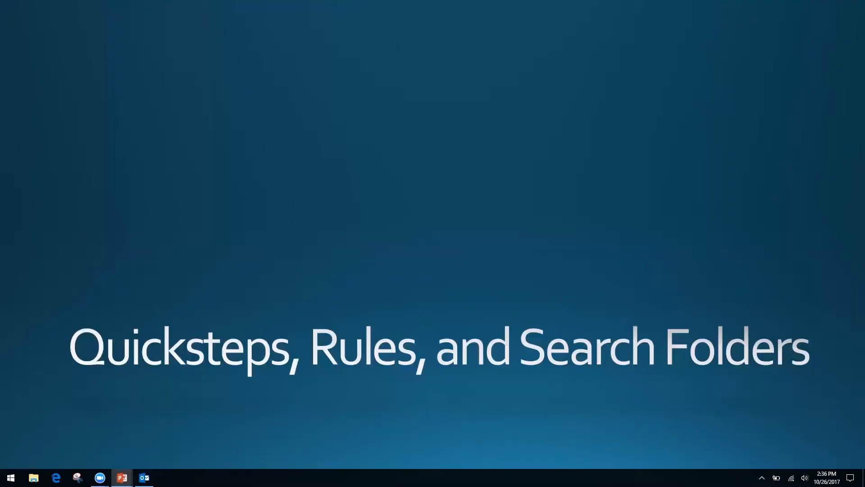
Switch from the PowerPoint slide back to the Outlook Inbox with Alt+Tab.
key("alt+Tab")
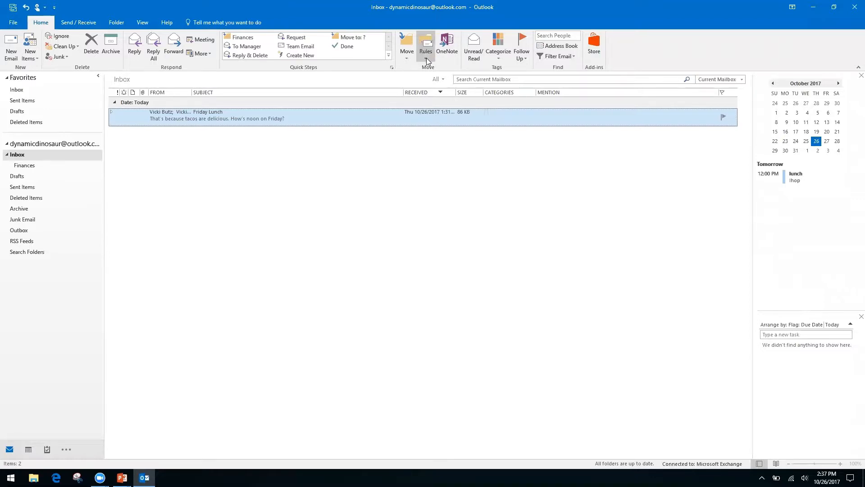
Start Create Rule from the Friday Lunch message and open the Rules Wizard's Advanced Options.
left_click(33, 267)
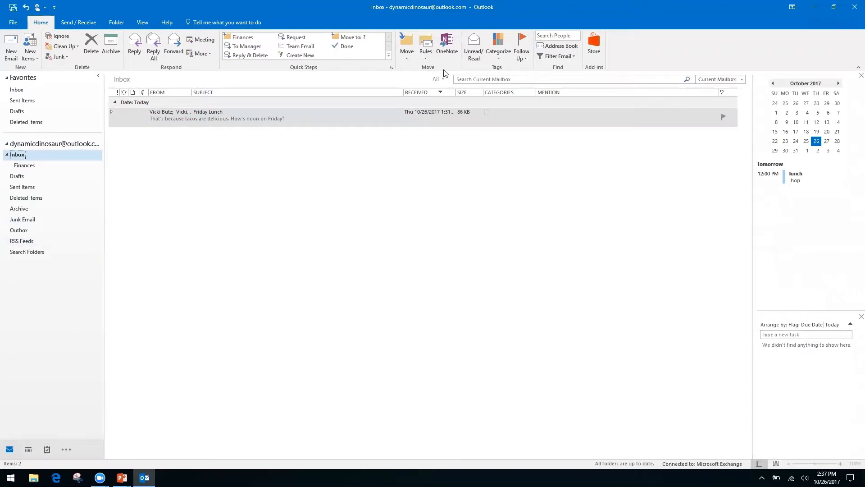
left_click(424, 58)
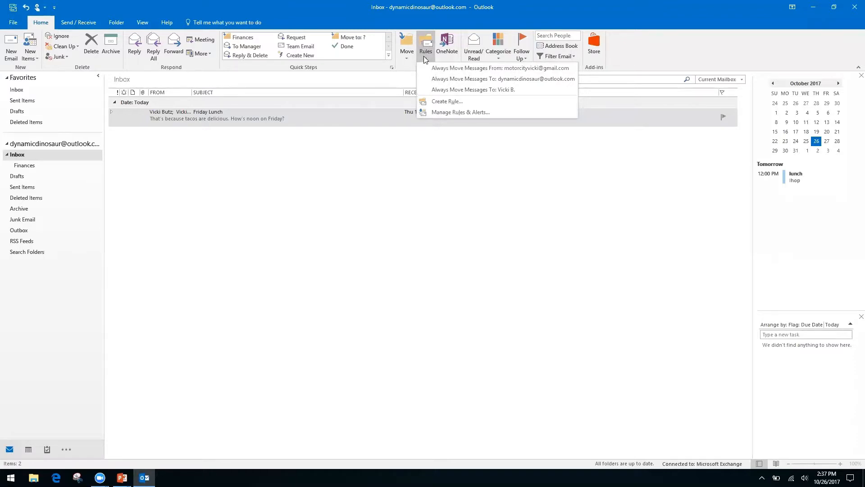
left_click(445, 102)
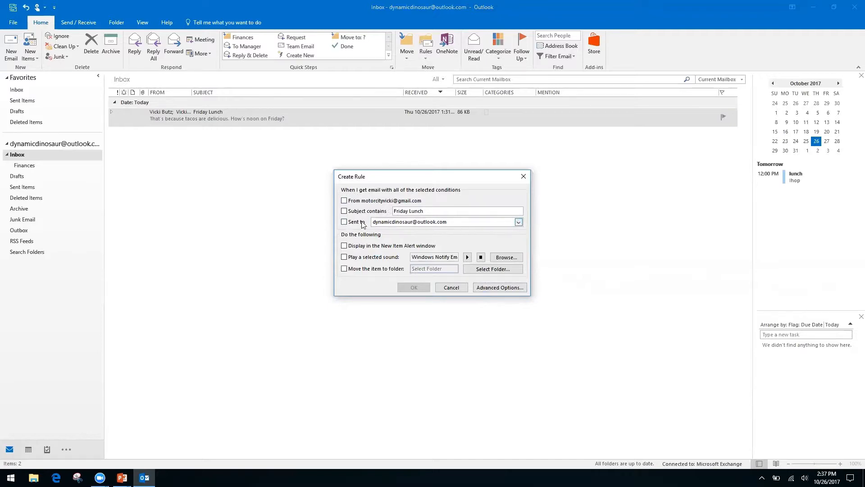
left_click(490, 287)
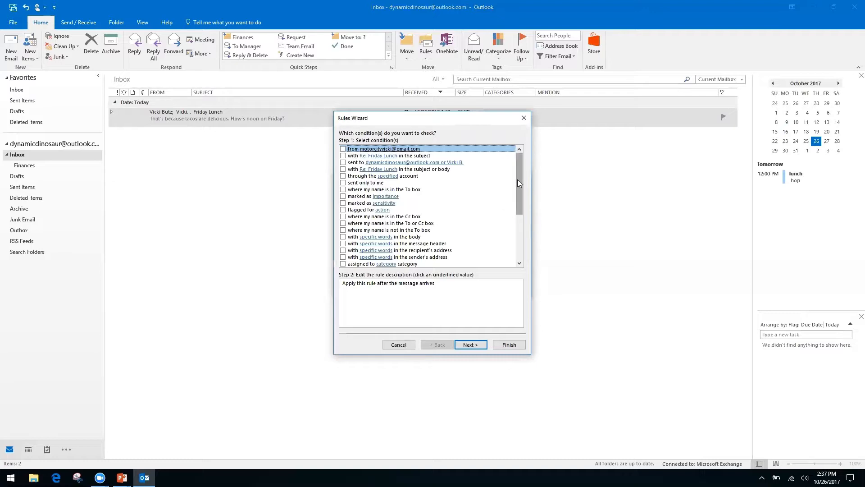
Replace the rule's 'my name is in the Cc box' condition with 'my name is not in the To box'.
left_click(343, 217)
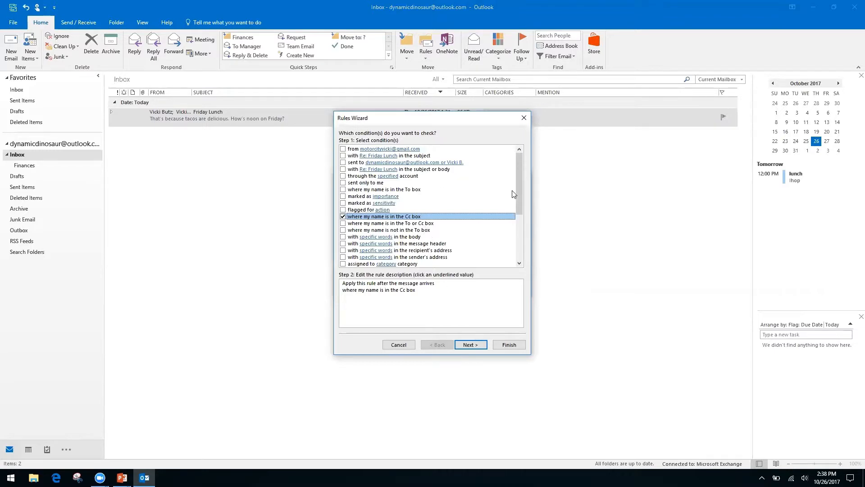
left_click(343, 216)
left_click(343, 230)
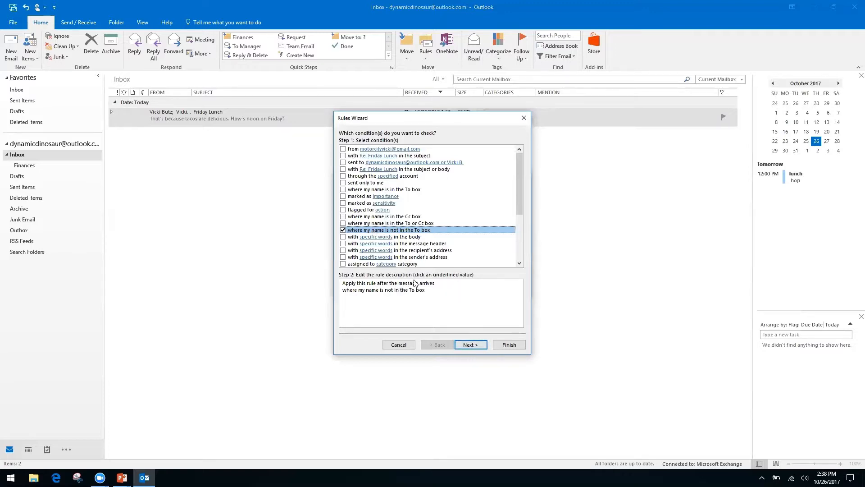
left_click(470, 345)
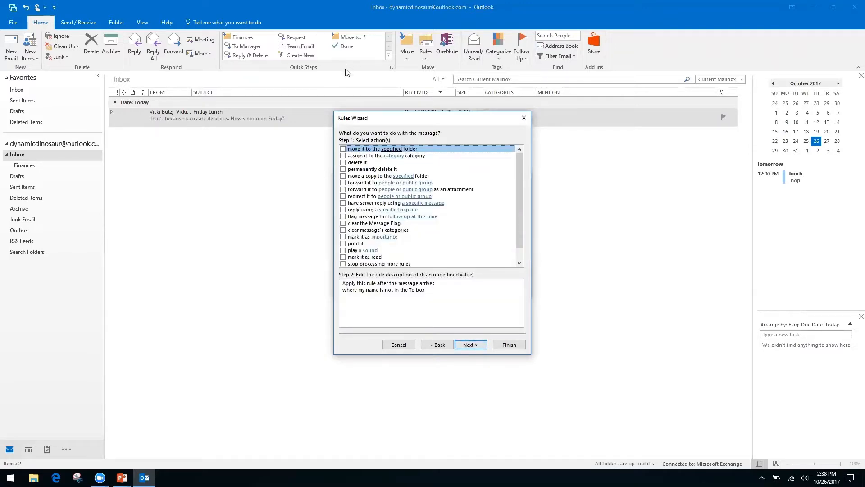
Add the 'move it to the specified folder' action to the rule.
left_click(343, 149)
left_click(480, 347)
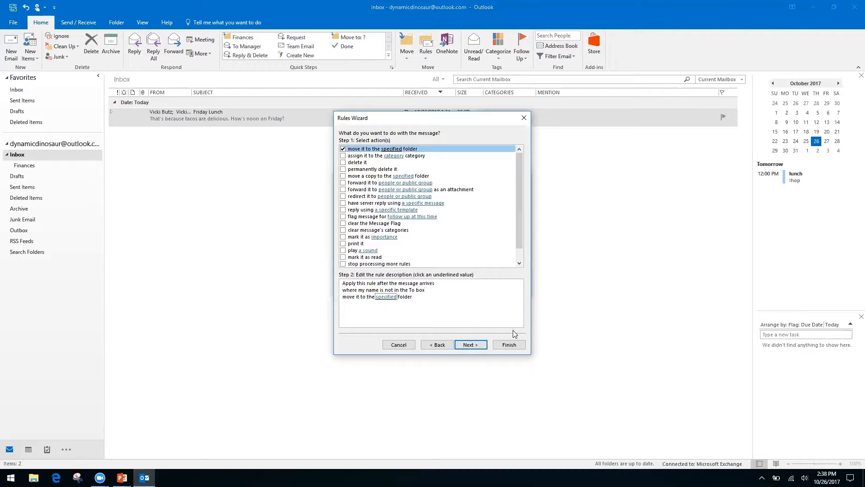
left_click(385, 298)
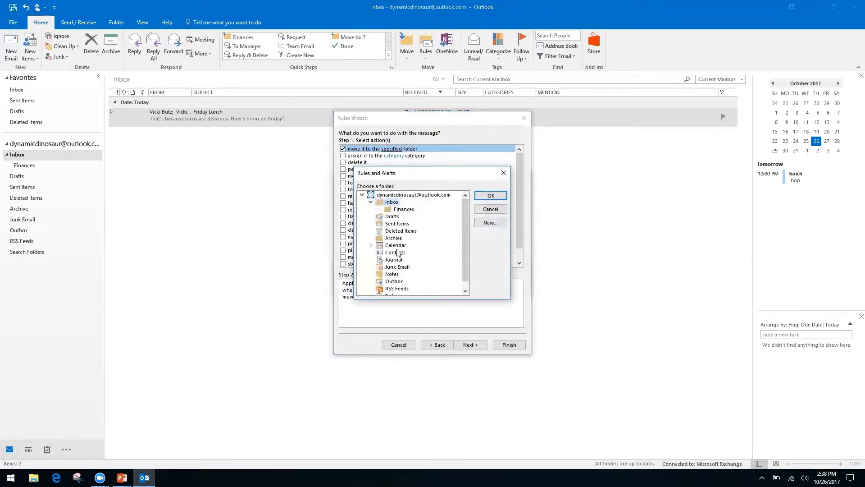
Create a new 'Inbox CC' folder inside Inbox and set it as the move destination.
left_click(493, 224)
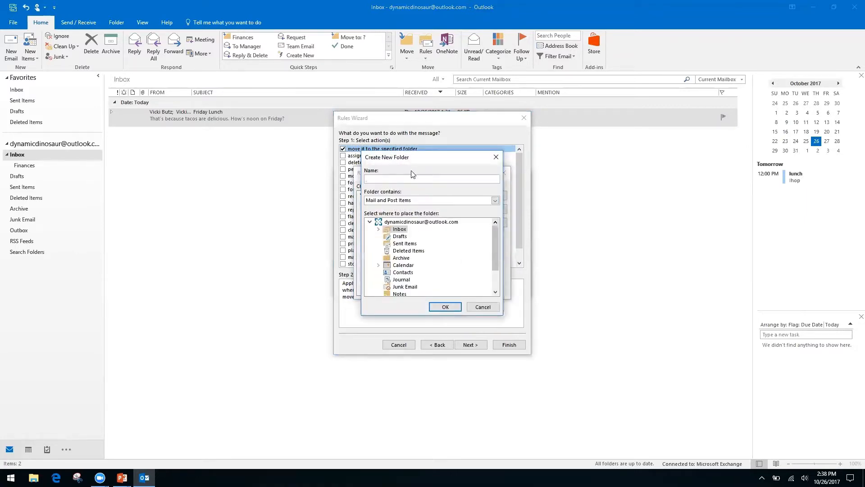
left_click(397, 222)
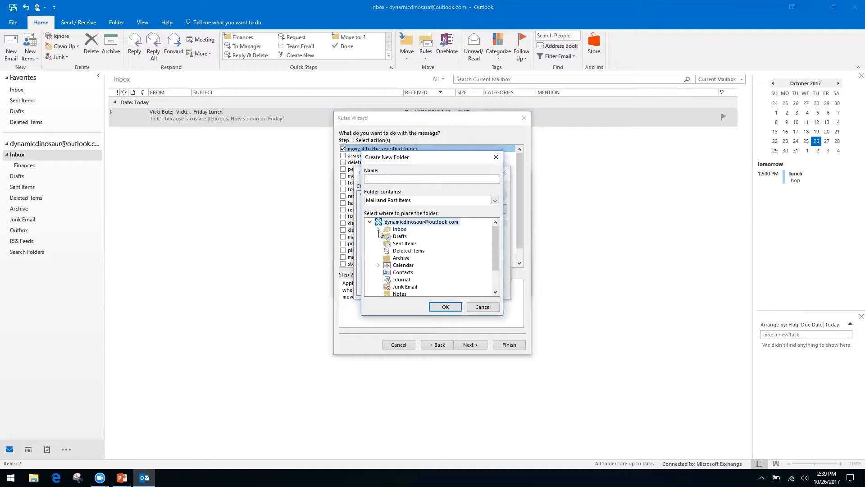
left_click(399, 230)
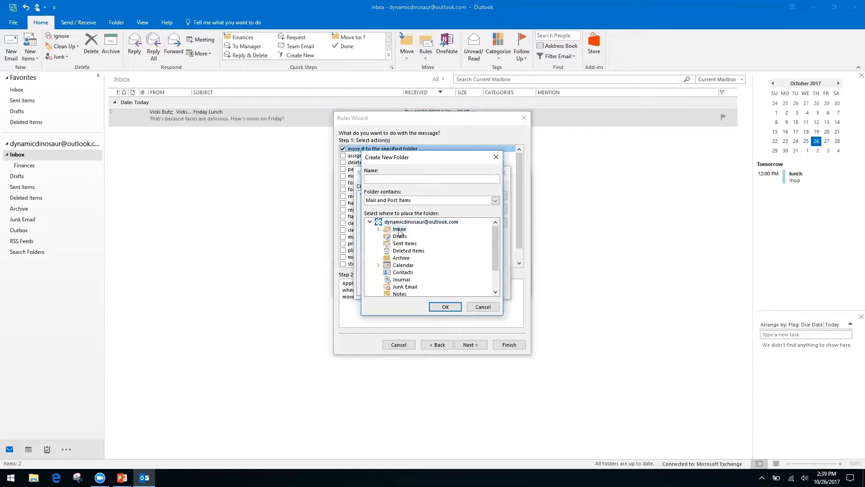
left_click(392, 177)
left_click(445, 306)
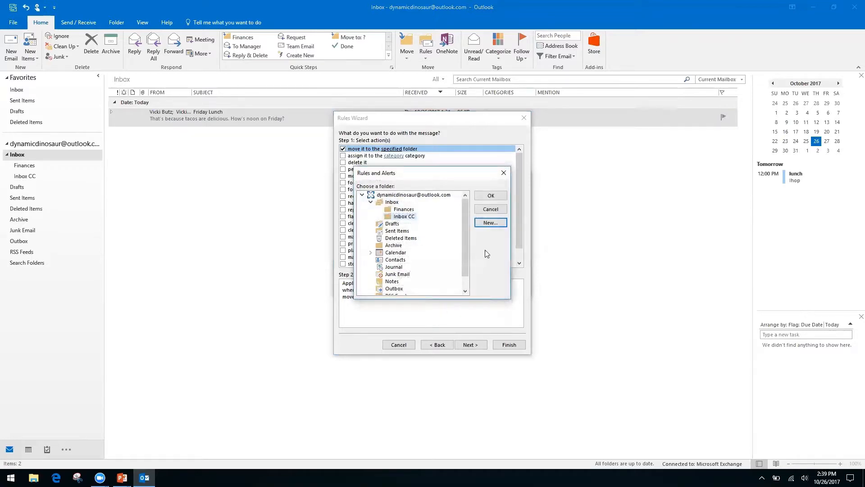
left_click(488, 196)
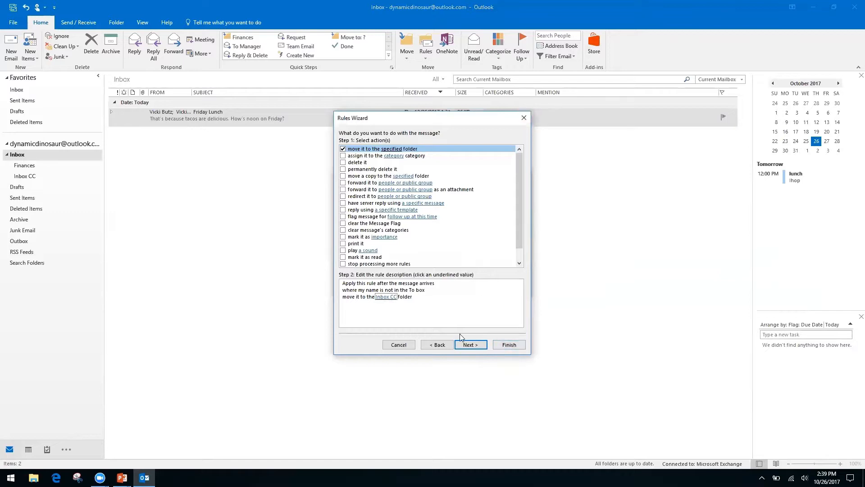
Try the 'except if from people or public group' exception, then remove it so the rule has no exceptions.
left_click(474, 344)
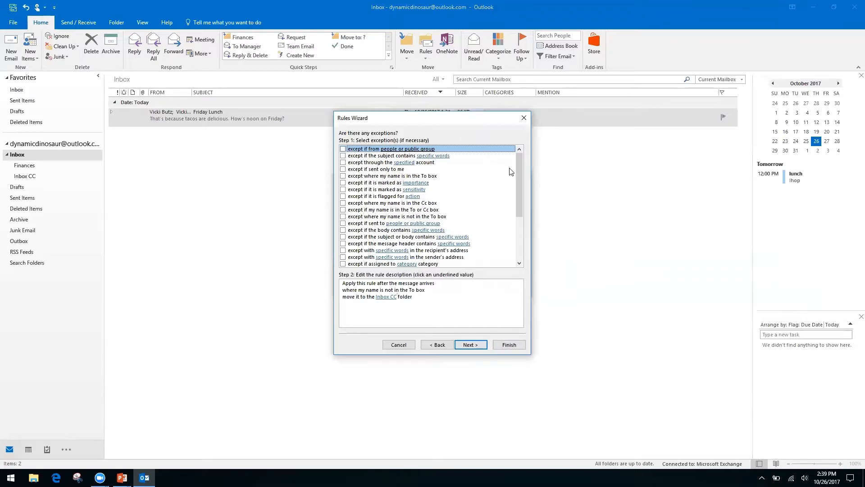
left_click(396, 297)
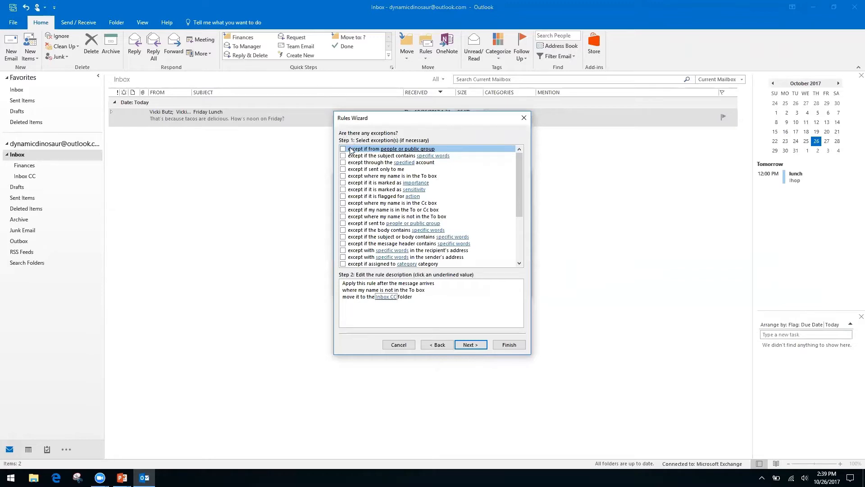
left_click(343, 149)
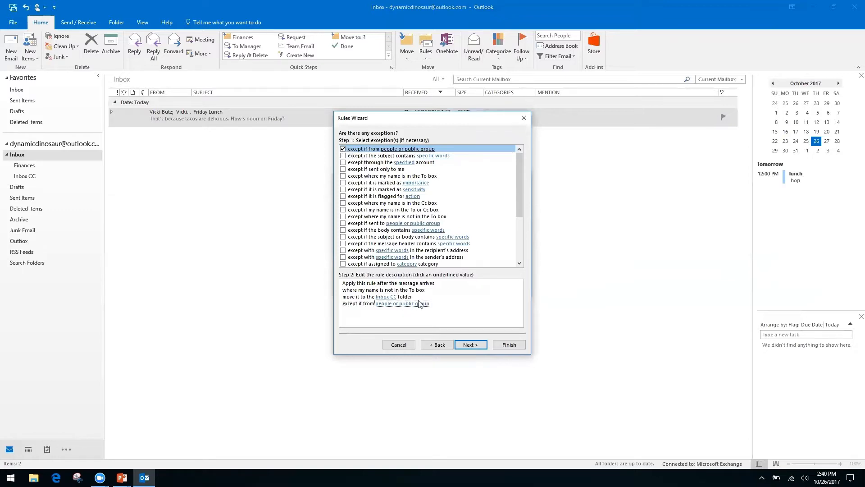
left_click(382, 305)
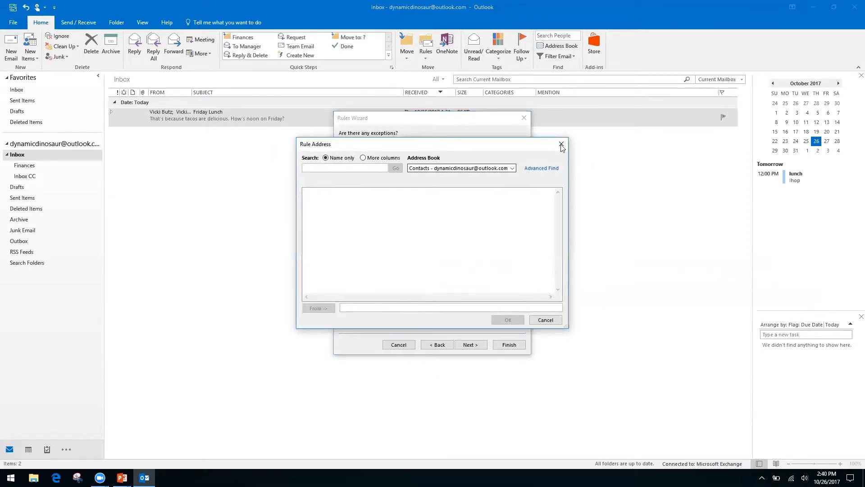
left_click(513, 170)
left_click(535, 154)
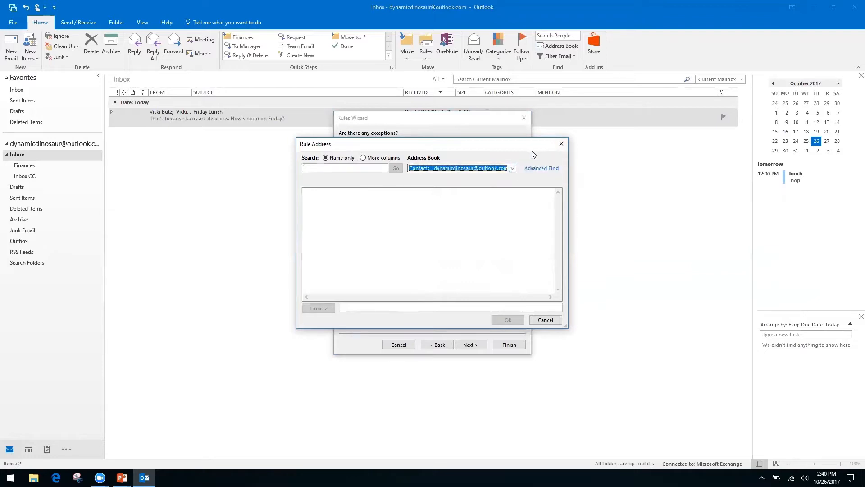
left_click(562, 144)
left_click(343, 149)
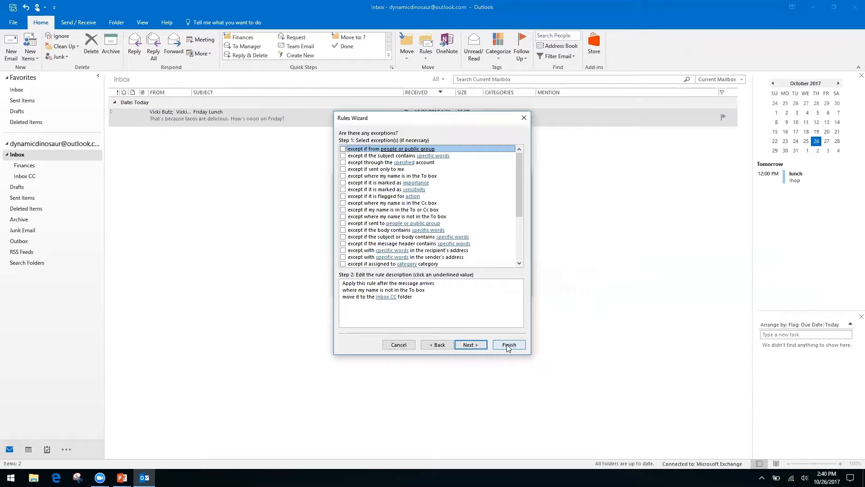
left_click(472, 345)
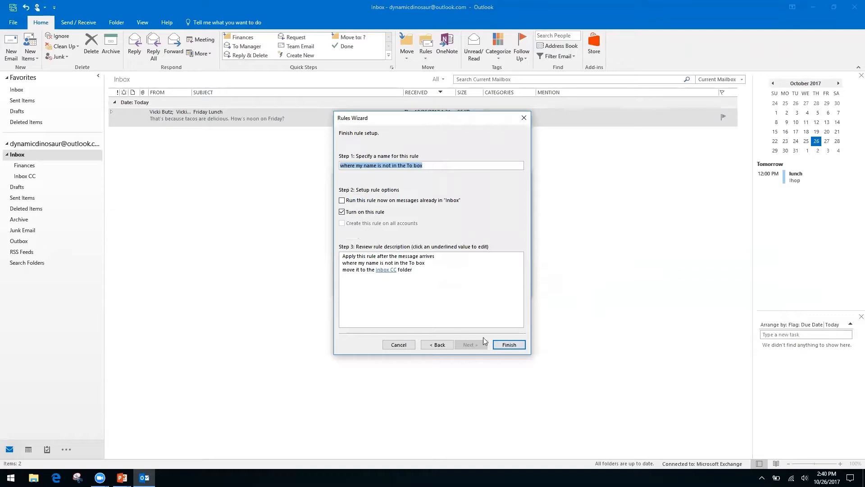
Finish the rule with 'Run this rule now on messages already in Inbox' checked, then cancel Create Rule.
left_click(341, 201)
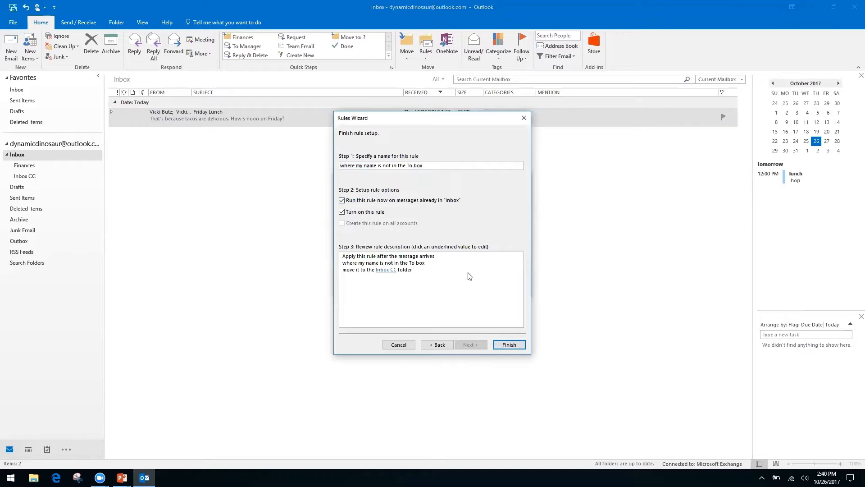
left_click(509, 345)
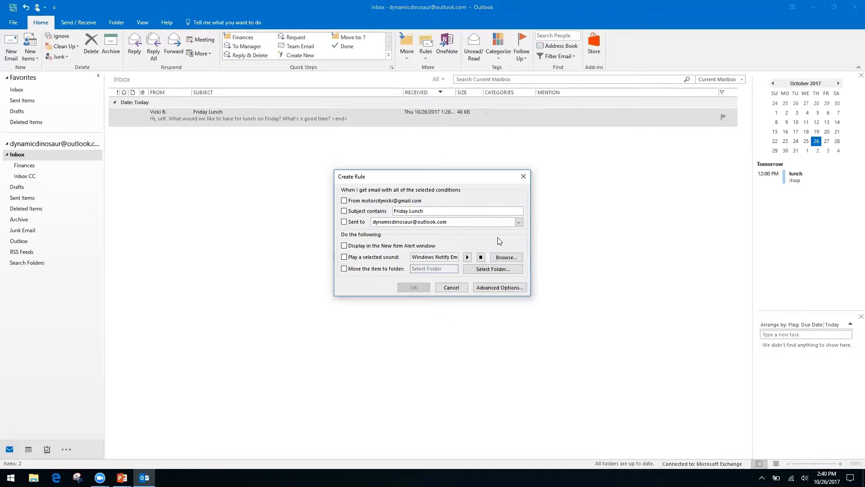
left_click(451, 287)
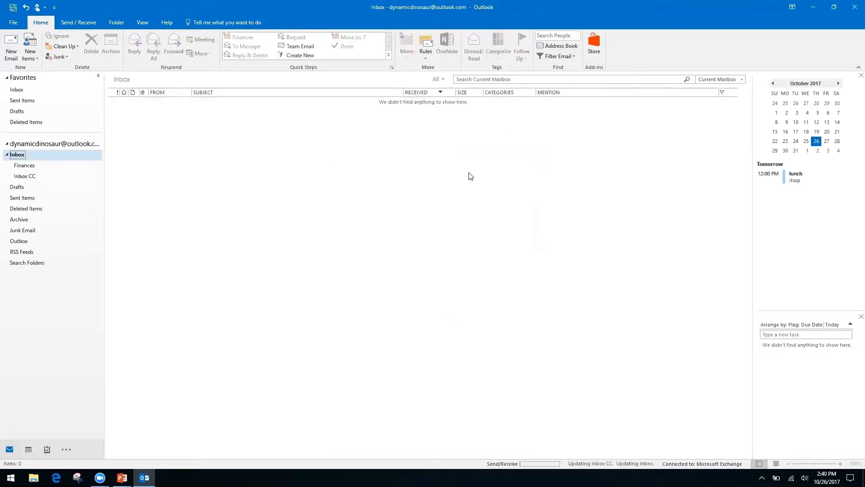
left_click(425, 58)
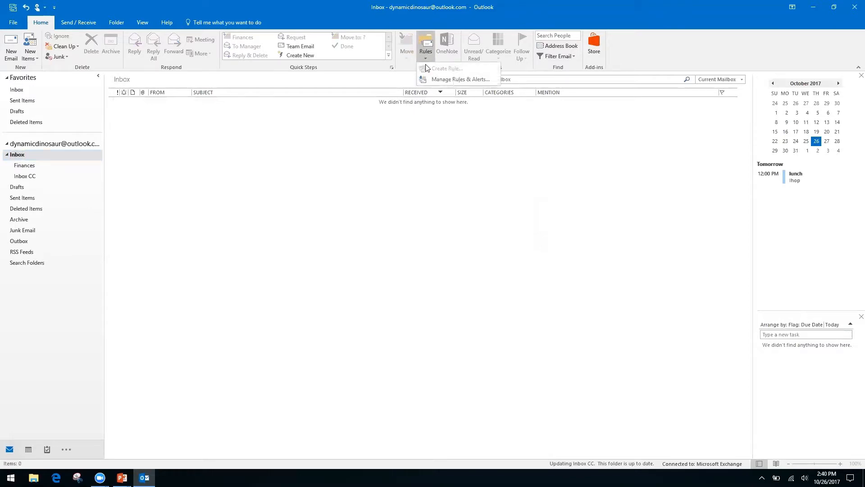
left_click(448, 80)
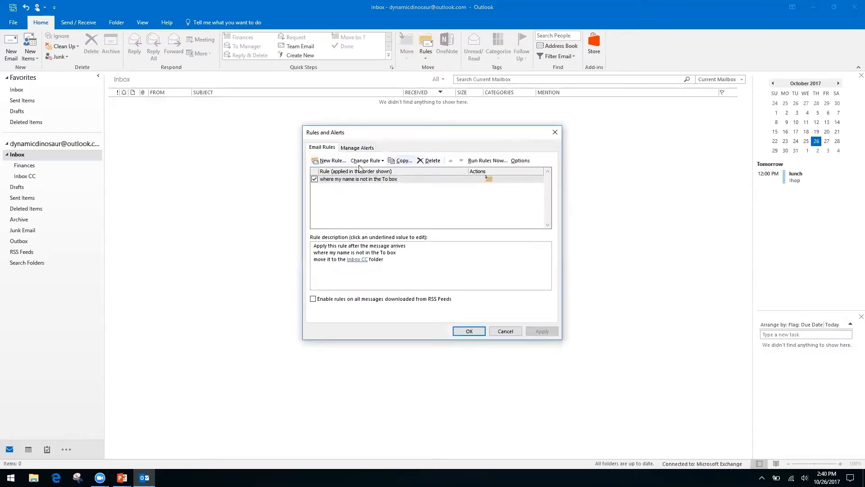
left_click(507, 332)
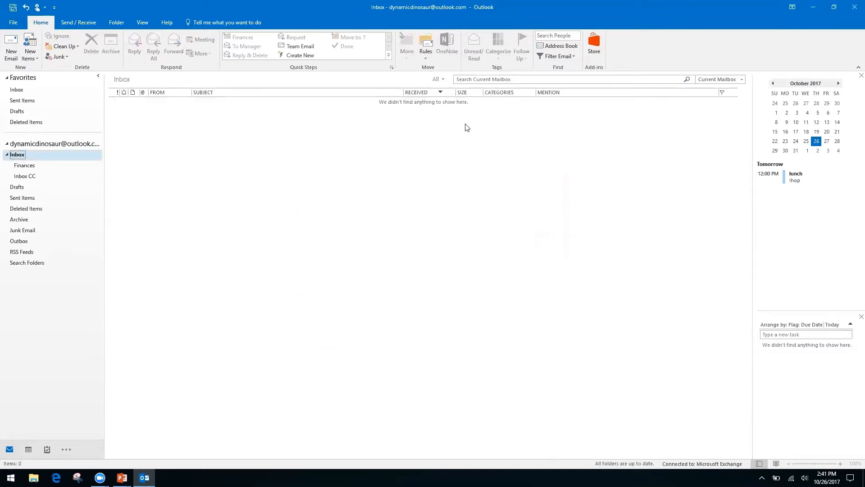
left_click(426, 58)
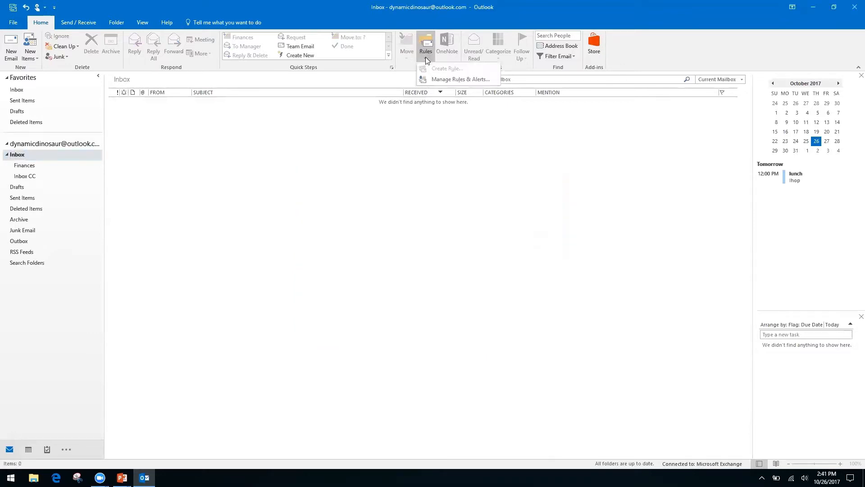
left_click(377, 142)
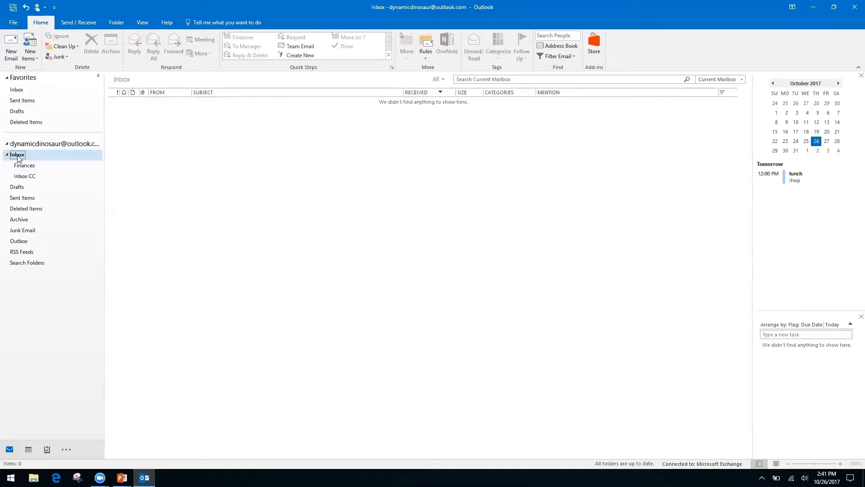
Check the now-empty Inbox, then open Inbox CC to see the moved Friday Lunch messages.
left_click(52, 144)
left_click(17, 89)
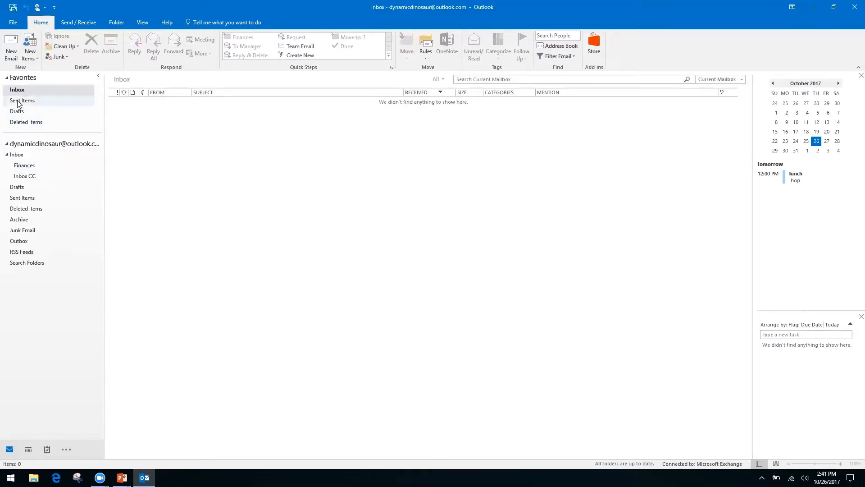
left_click(17, 155)
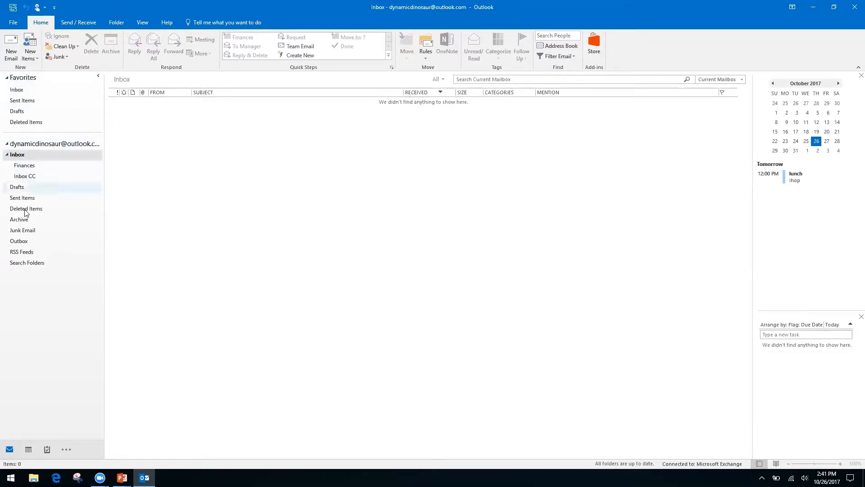
left_click(23, 177)
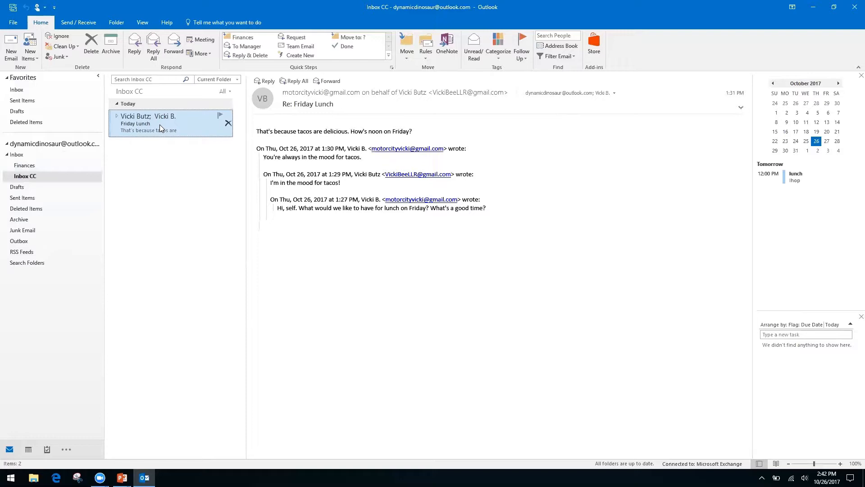
Choose New Search Folder... from the Search Folders context menu.
right_click(27, 263)
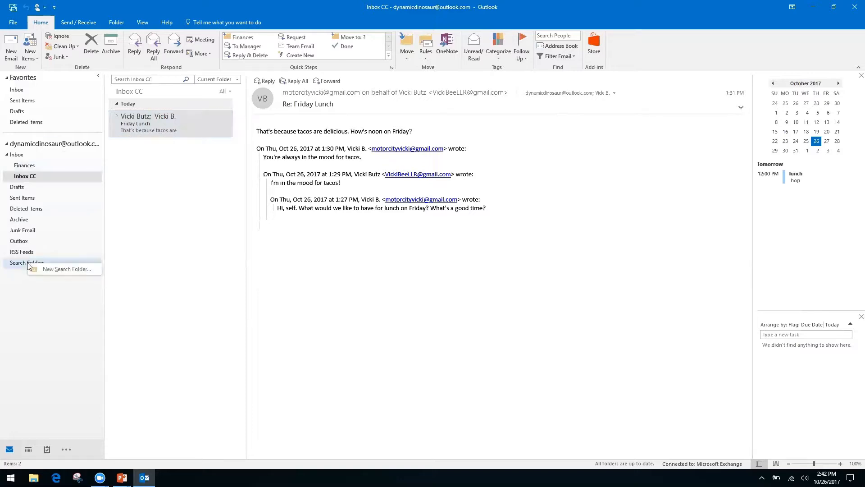
left_click(40, 316)
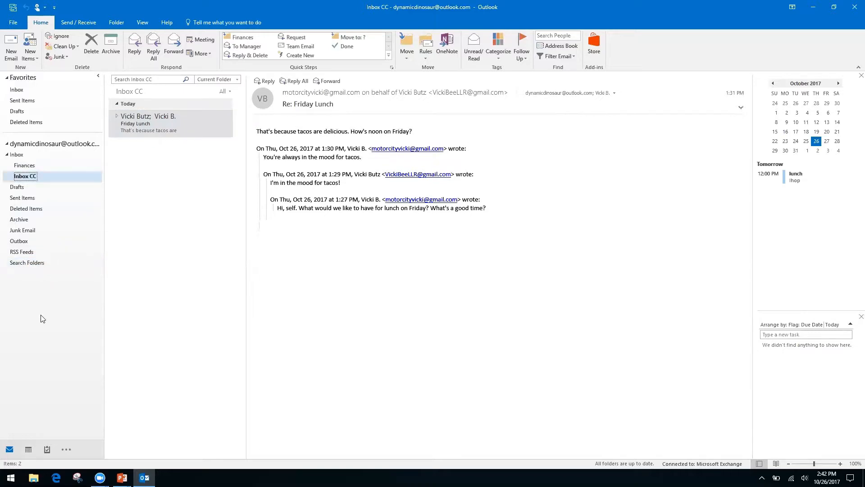
right_click(28, 268)
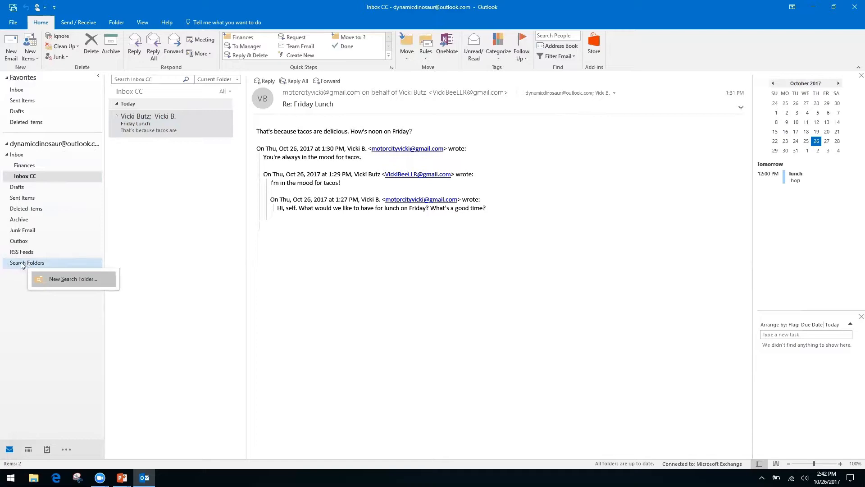
left_click(11, 288)
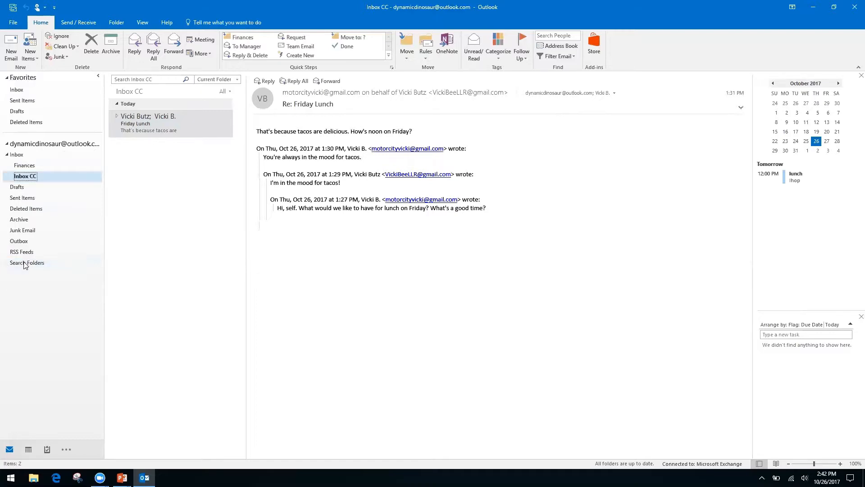
right_click(40, 266)
left_click(61, 271)
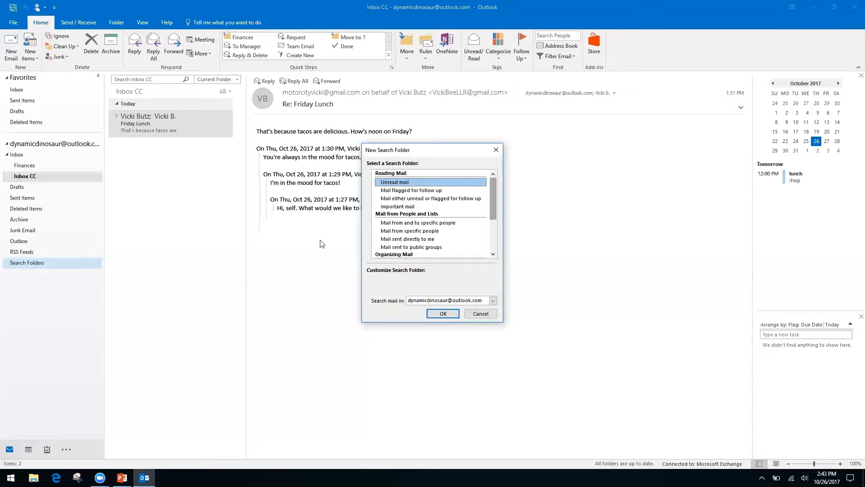
Select the 'Create a custom Search Folder' type in the New Search Folder dialog.
left_click(402, 231)
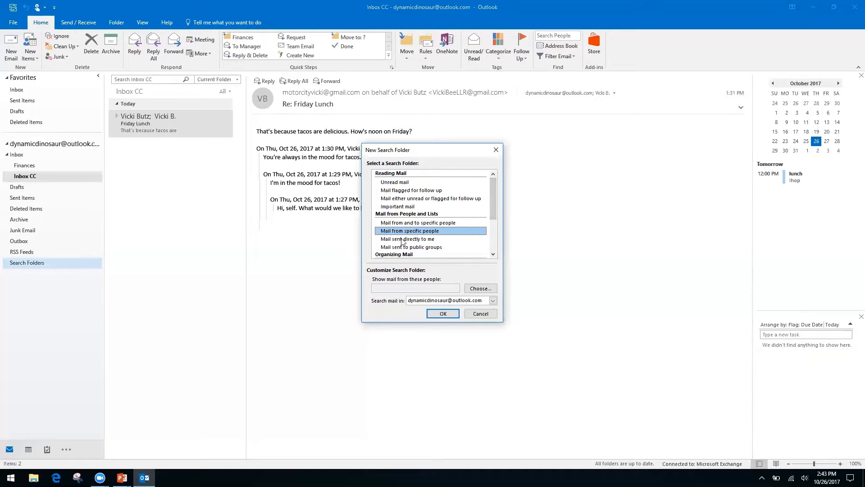
left_click(403, 239)
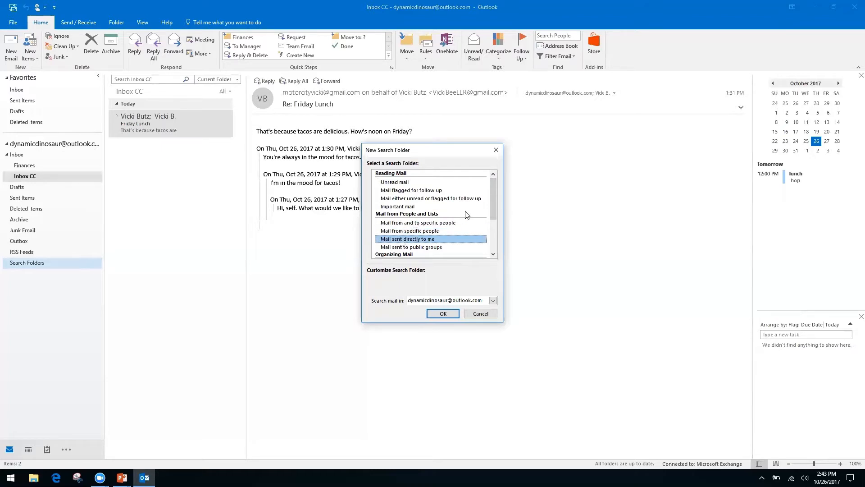
left_click_drag(491, 206, 492, 244)
left_click(430, 248)
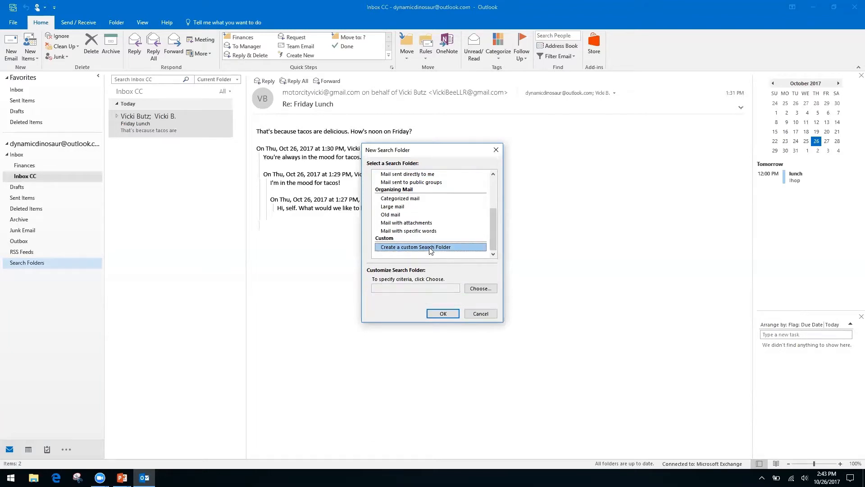
left_click(408, 291)
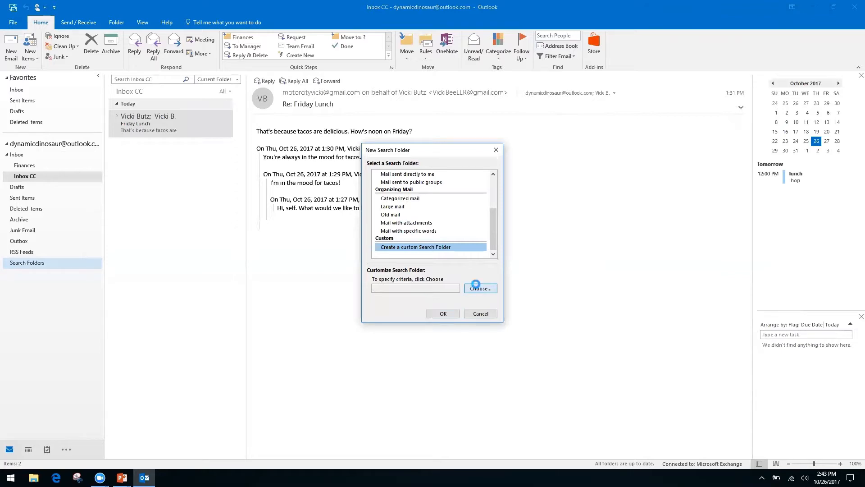
Name the custom search folder 'Invoices from Client A' and accept having no criteria.
left_click(479, 288)
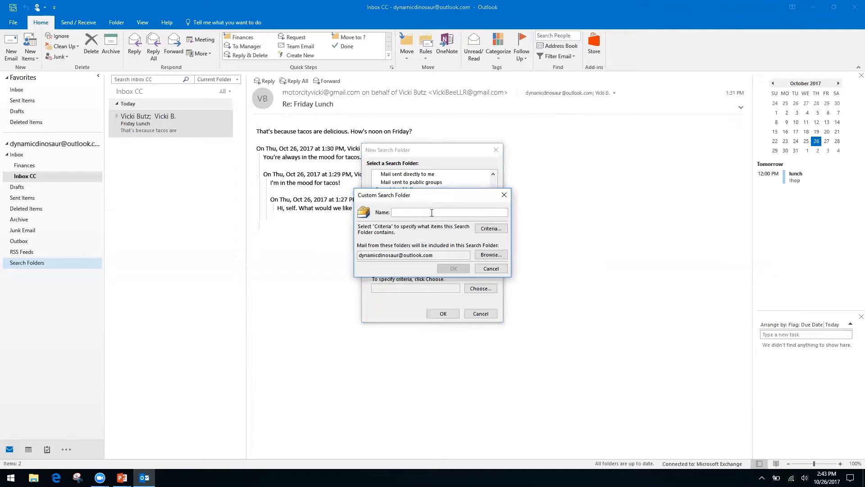
type("Invoices from Client A")
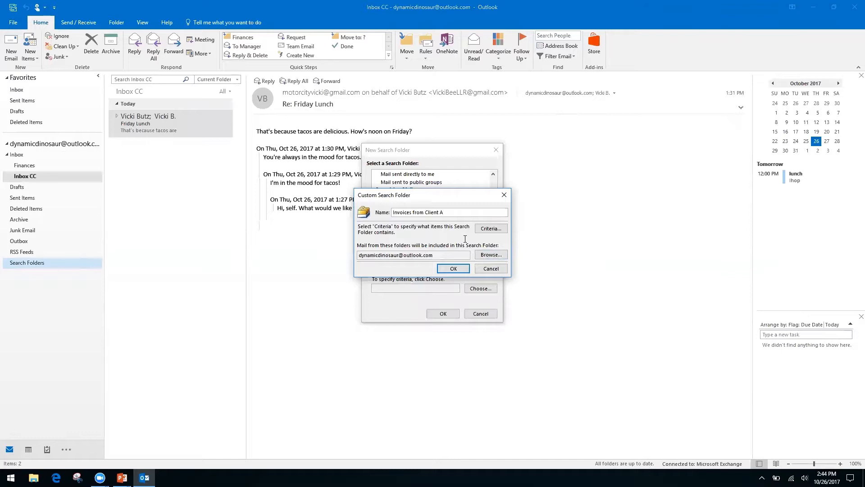
left_click(454, 269)
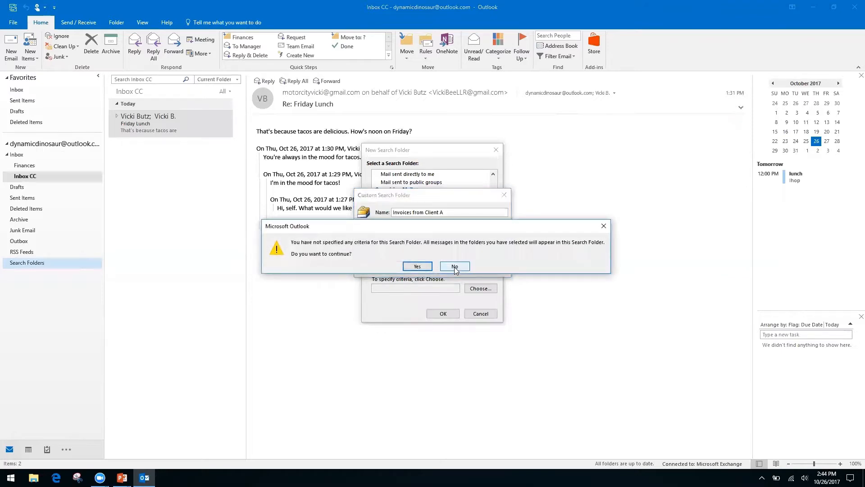
left_click(417, 266)
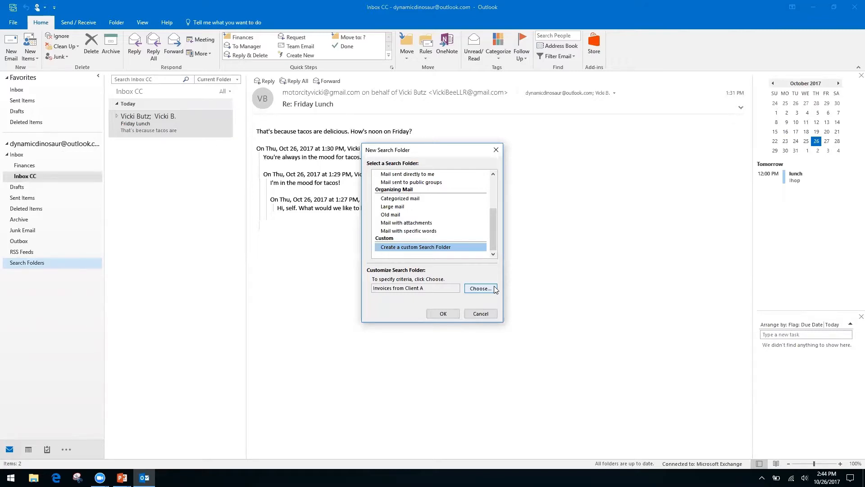
Create the 'Invoices from Client A' search folder and view its 7 gathered messages.
left_click(443, 314)
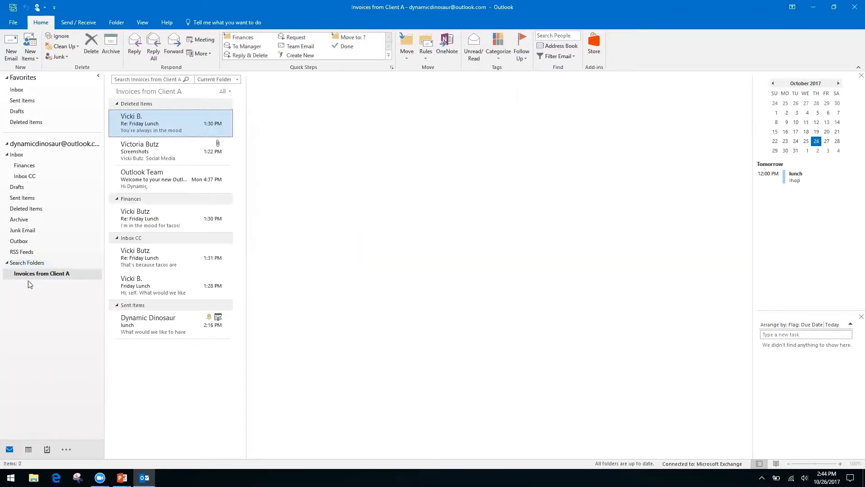
left_click(45, 276)
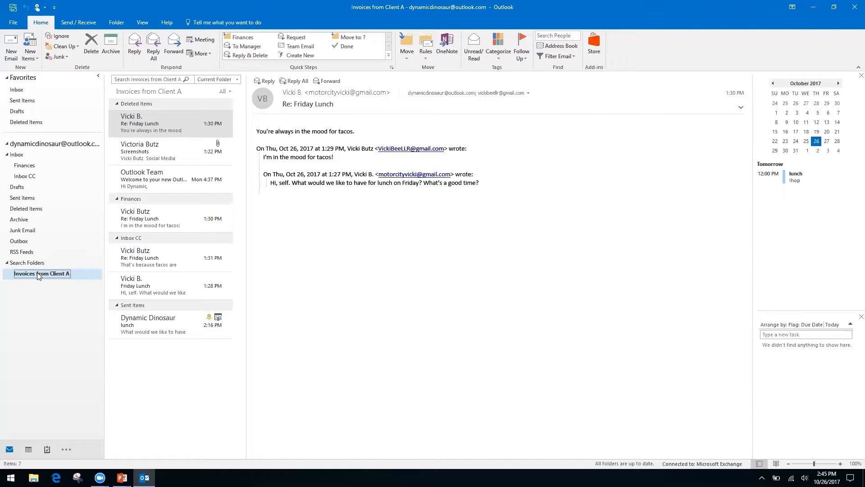
Go back to Inbox CC, try its search box, then switch to the PowerPoint slide show.
left_click(30, 179)
left_click(145, 78)
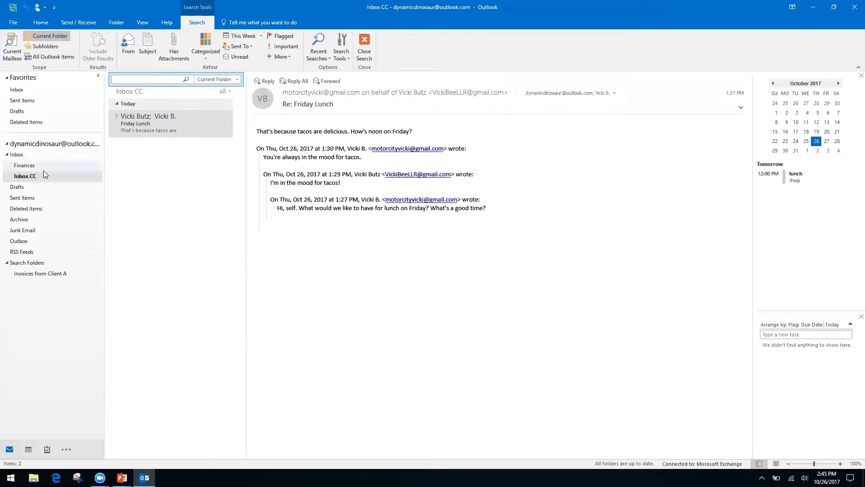
left_click(16, 155)
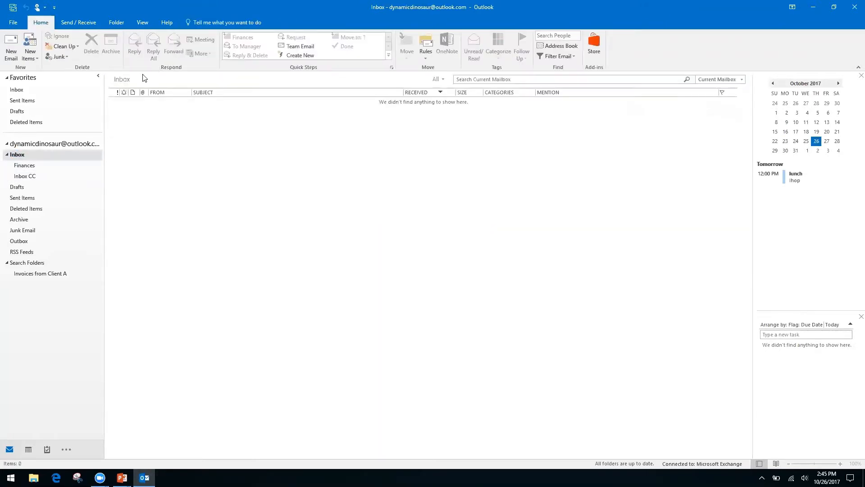
left_click(31, 176)
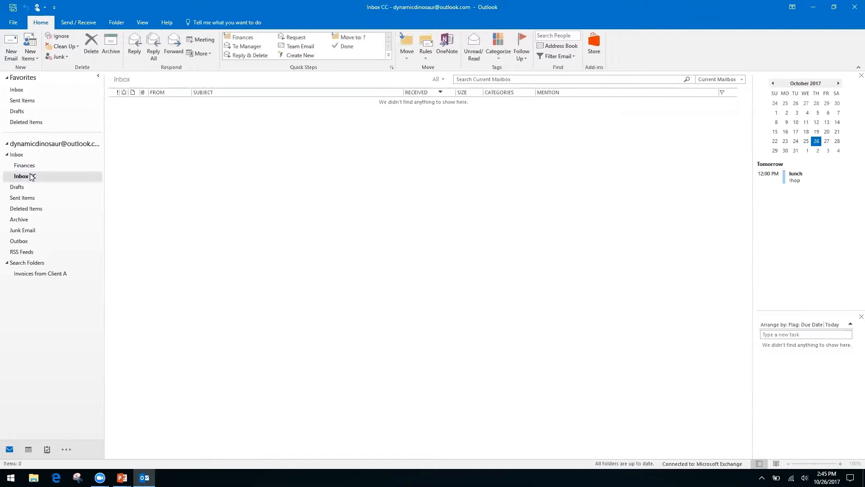
right_click(155, 81)
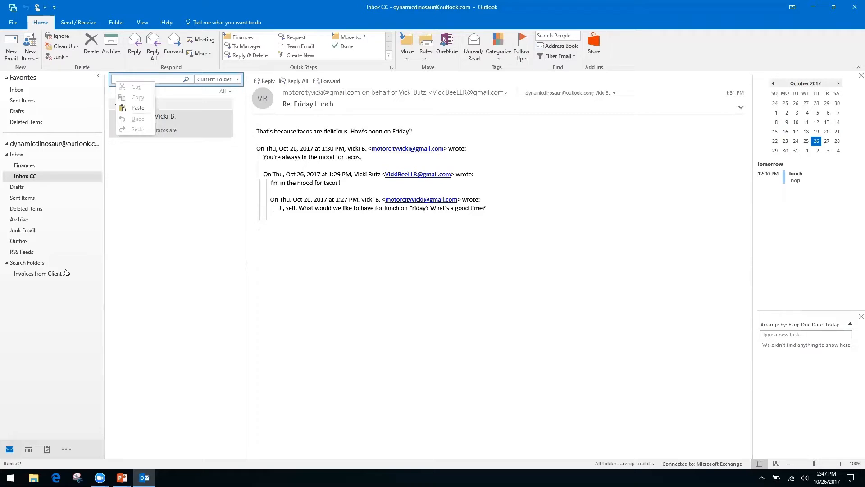
left_click(344, 284)
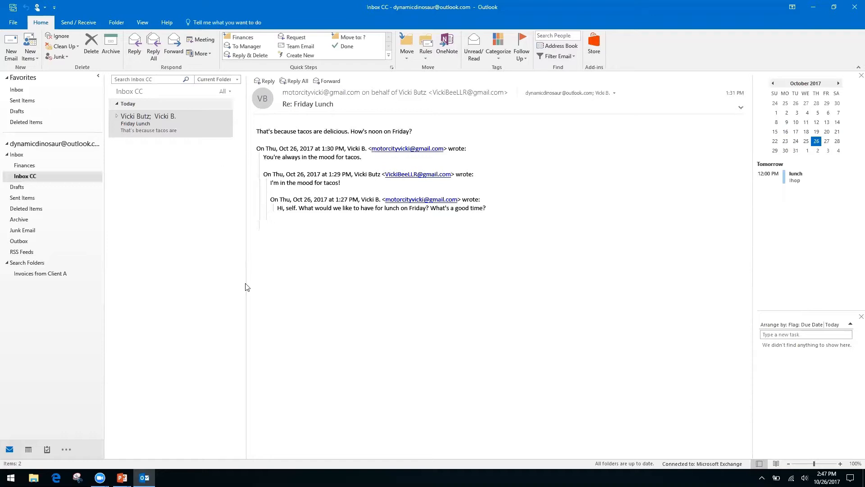
key("alt+Tab")
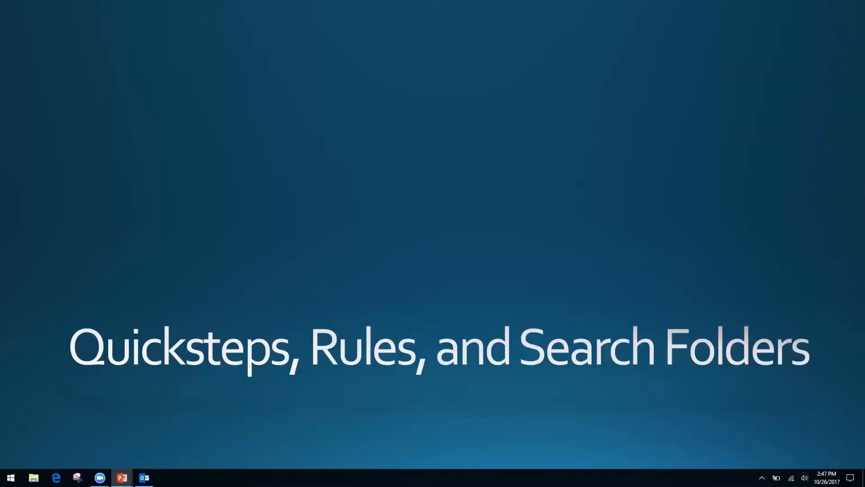
Advance the slide show to 'Forms, Templates, and Quick Parts' and return to Outlook.
key("Right")
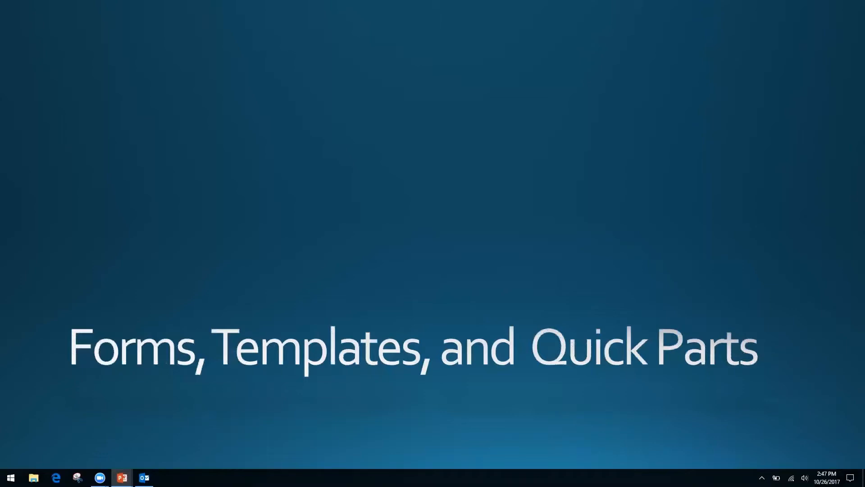
key("alt+Tab")
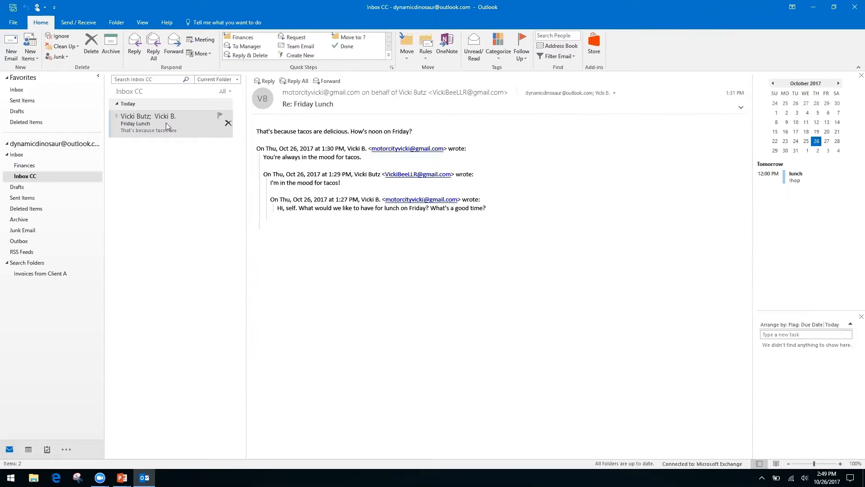
Select the Friday Lunch message and try right-click options on its text, then dismiss them.
left_click(146, 127)
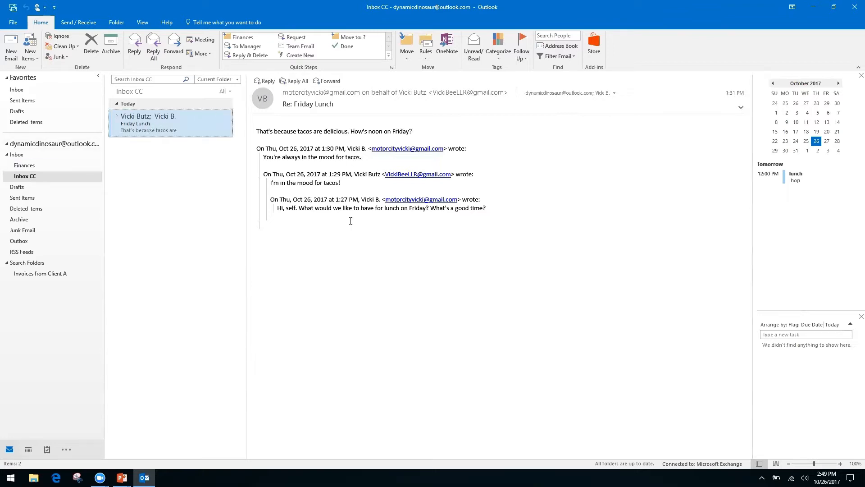
right_click(332, 206)
right_click(295, 200)
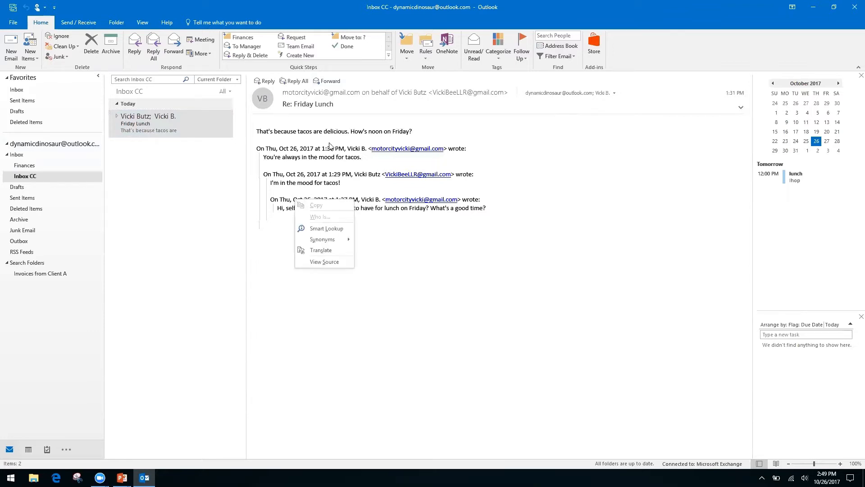
left_click(635, 55)
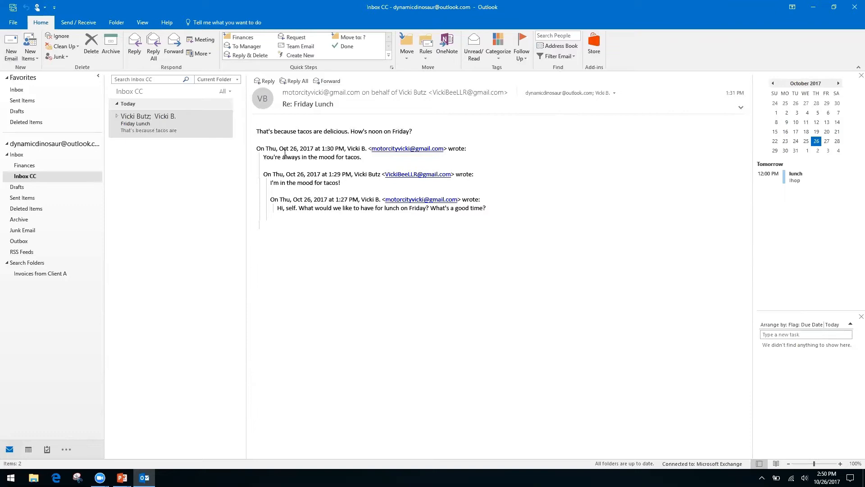
Start a new email with the subject 'Monthly Report'.
left_click(11, 47)
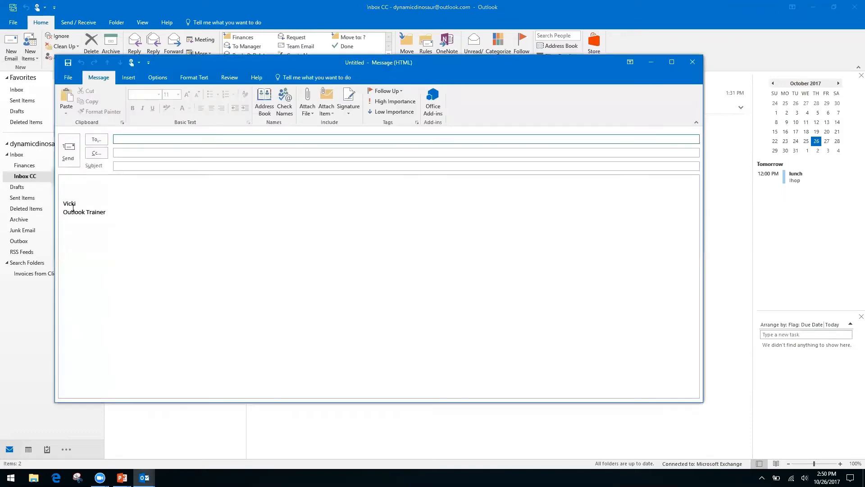
left_click(87, 185)
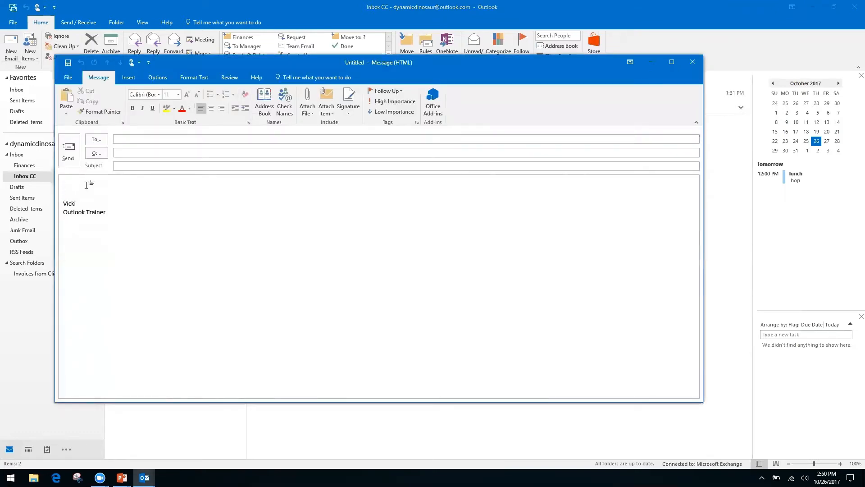
left_click(150, 166)
type("Monthly Report")
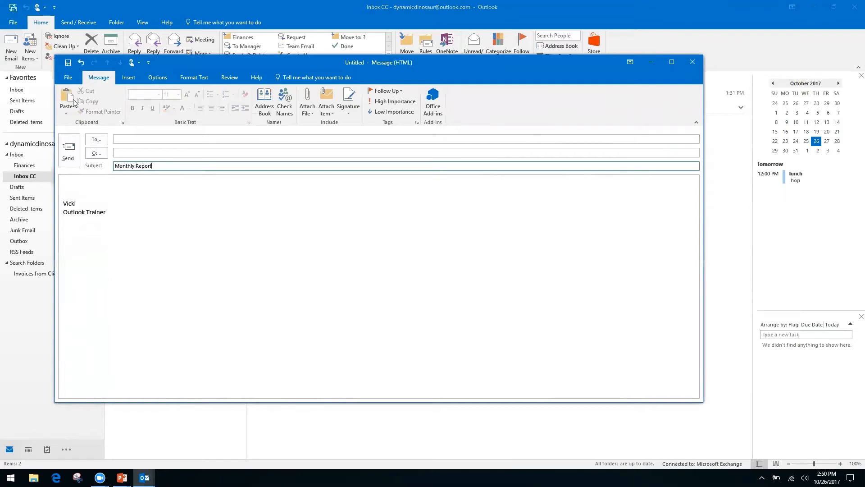
Write Month, Date and 'Information, see spreadsheet' on separate lines of the body.
left_click(85, 183)
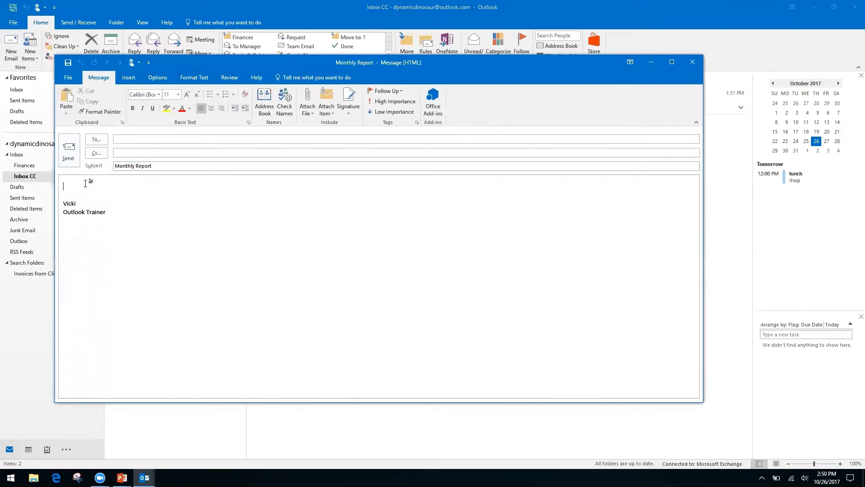
type("Month")
key("Return")
type("Date")
key("Return")
key("Return")
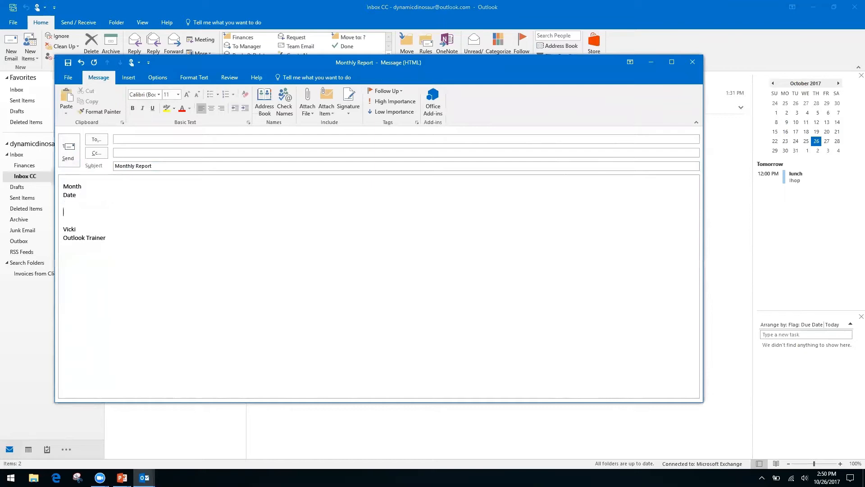
type("Information, see spreadsheet")
Open Save As for the draft, browse the file types and pick HTML, then cancel.
left_click(65, 79)
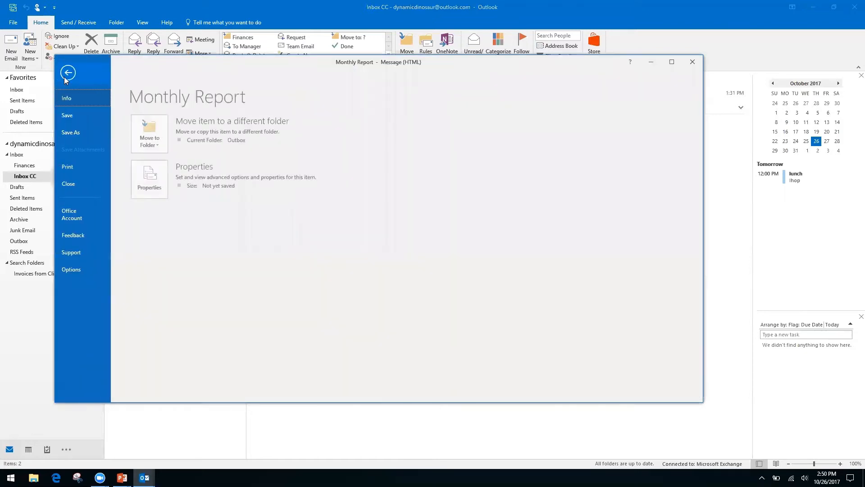
left_click(79, 132)
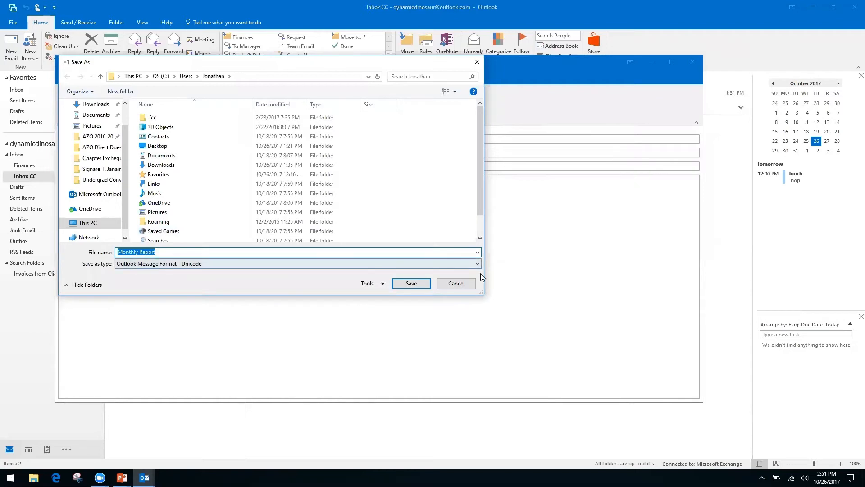
left_click(458, 263)
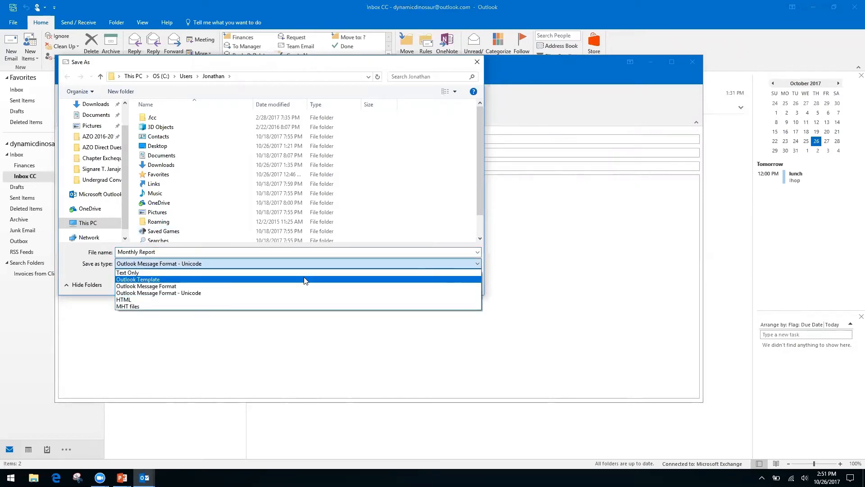
left_click(147, 298)
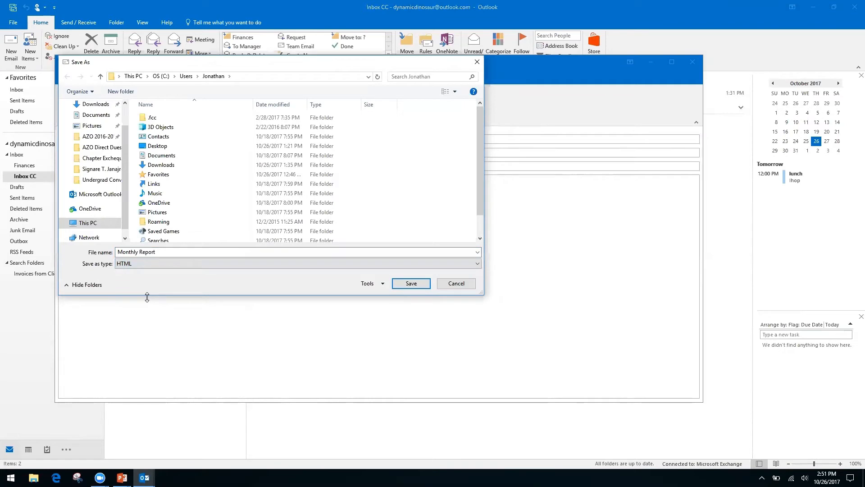
left_click(456, 284)
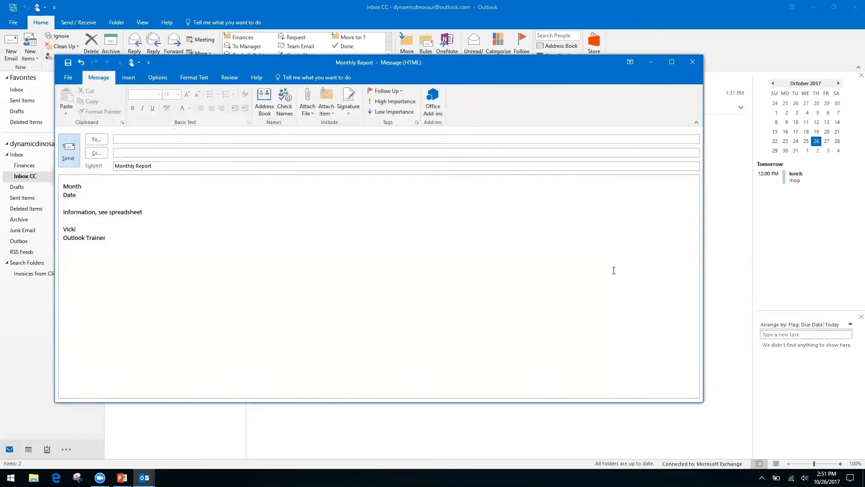
Close the Monthly Report draft and discard it without saving changes.
left_click(692, 62)
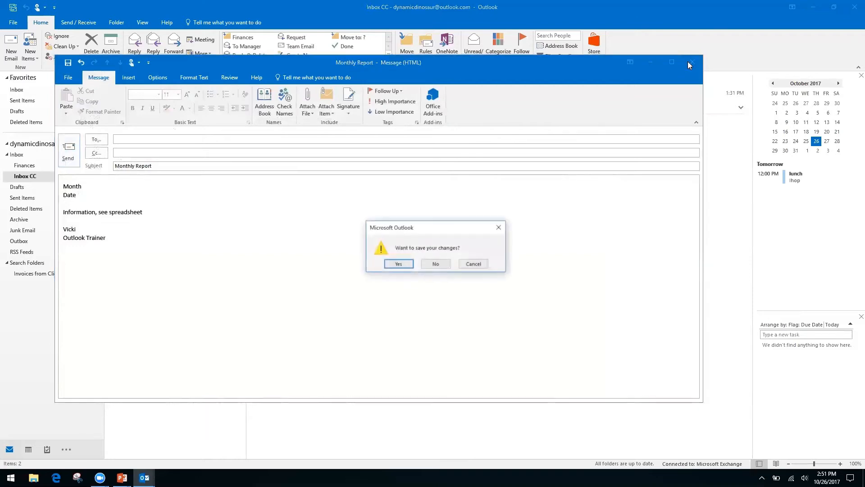
left_click(436, 265)
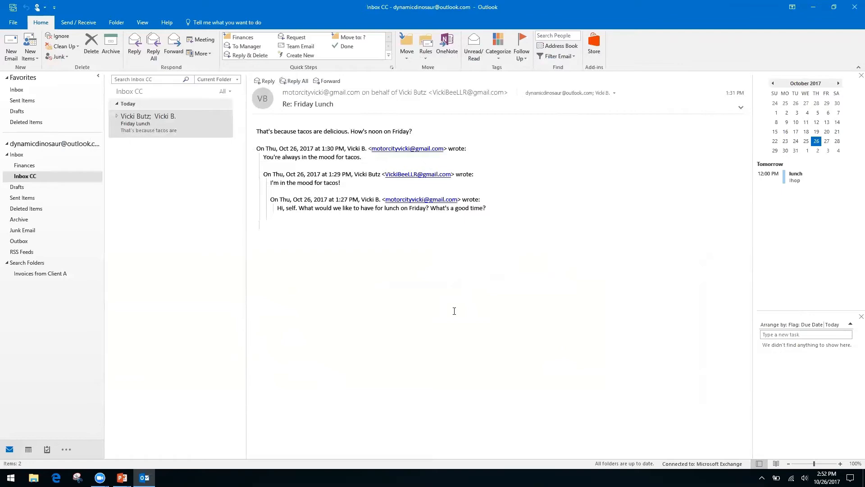
Switch to the PowerPoint slide show and advance past the 'Forms, Templates, and Quick Parts' slide.
key("alt+Tab")
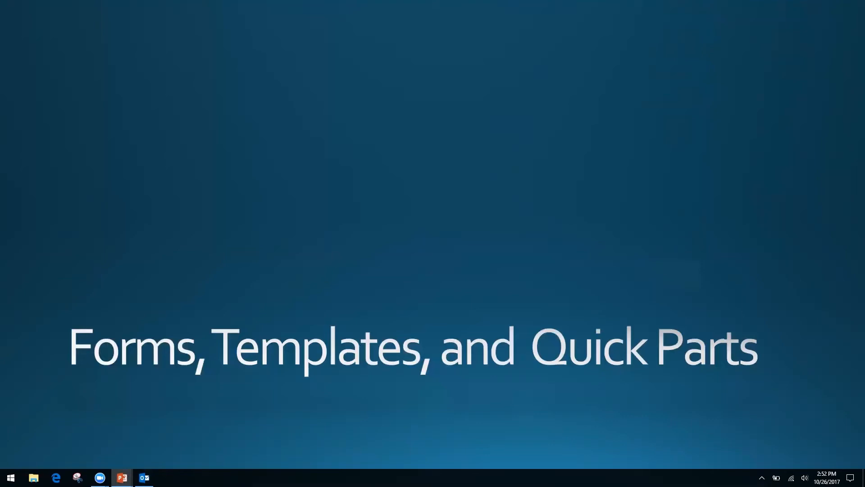
key("Right")
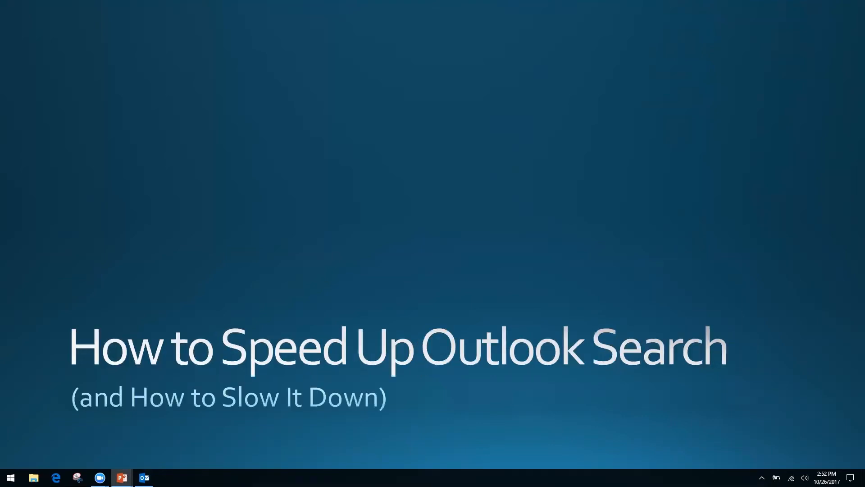